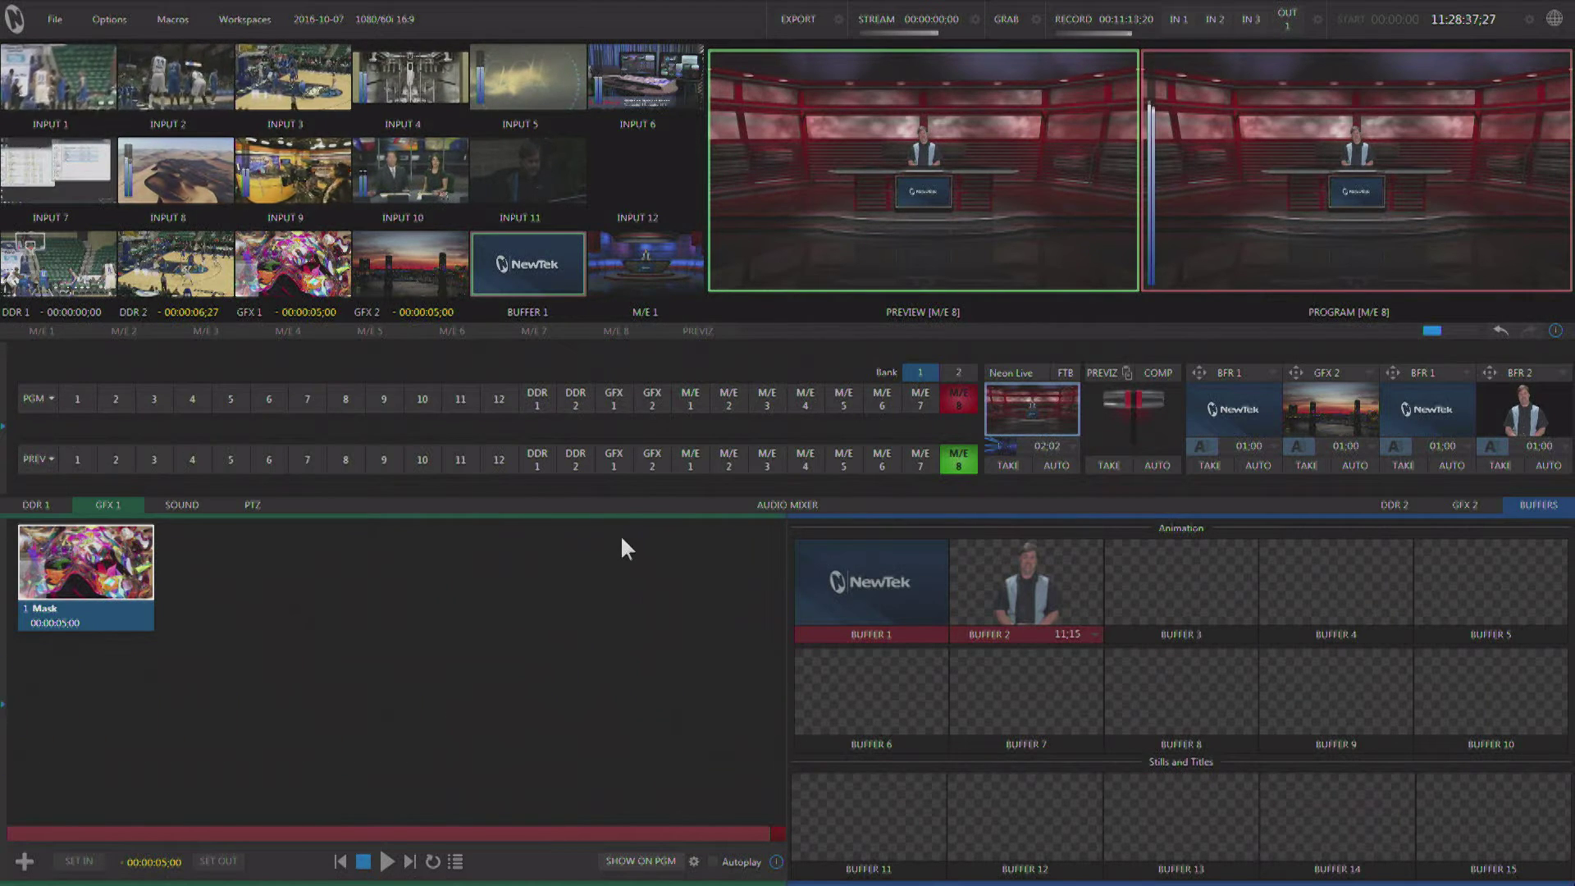
Step: Switch Multiview 1 to the 4x3 input grid, then to the 2x2 DDR 1, DDR 2, GFX 1, GFX 2 layout
{"action": "mouse_move", "coordinate": [451, 324]}
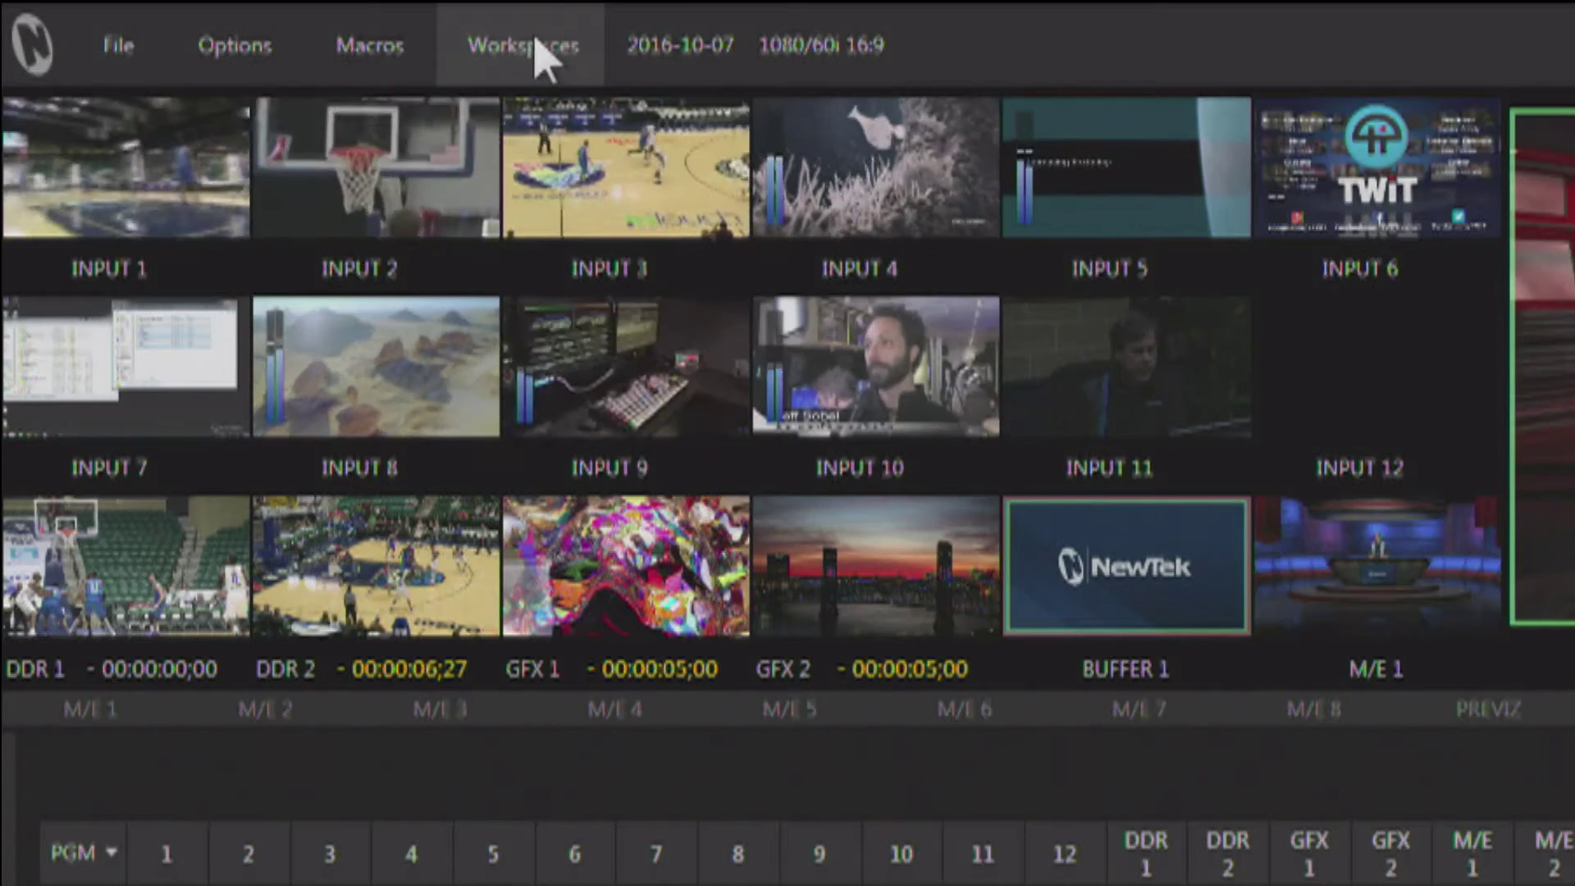
{"action": "left_click", "coordinate": [250, 18]}
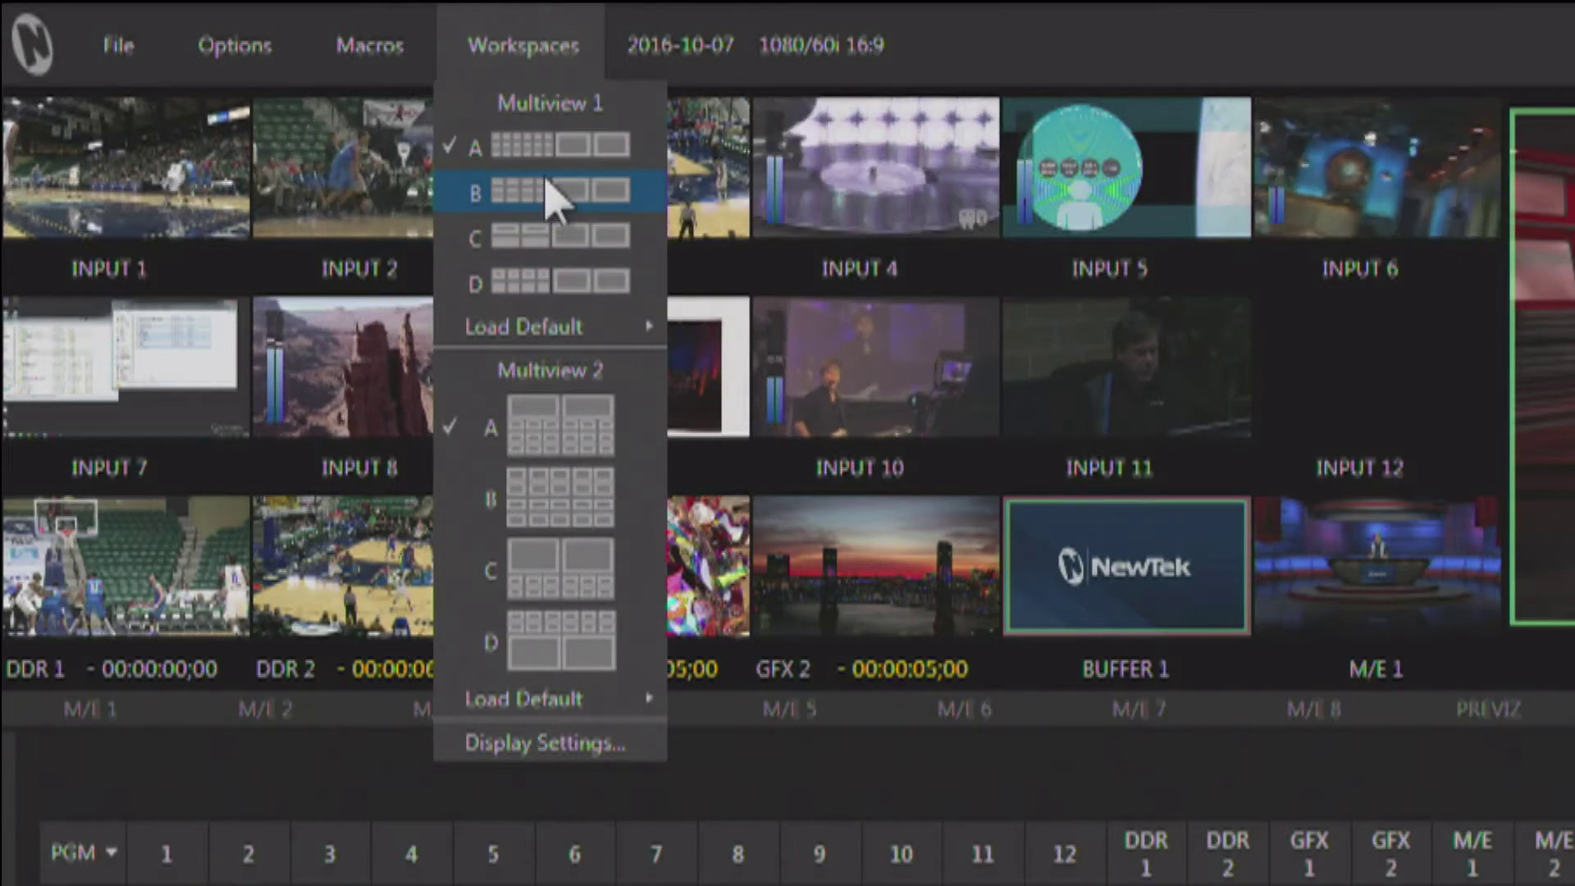
{"action": "left_click", "coordinate": [547, 197]}
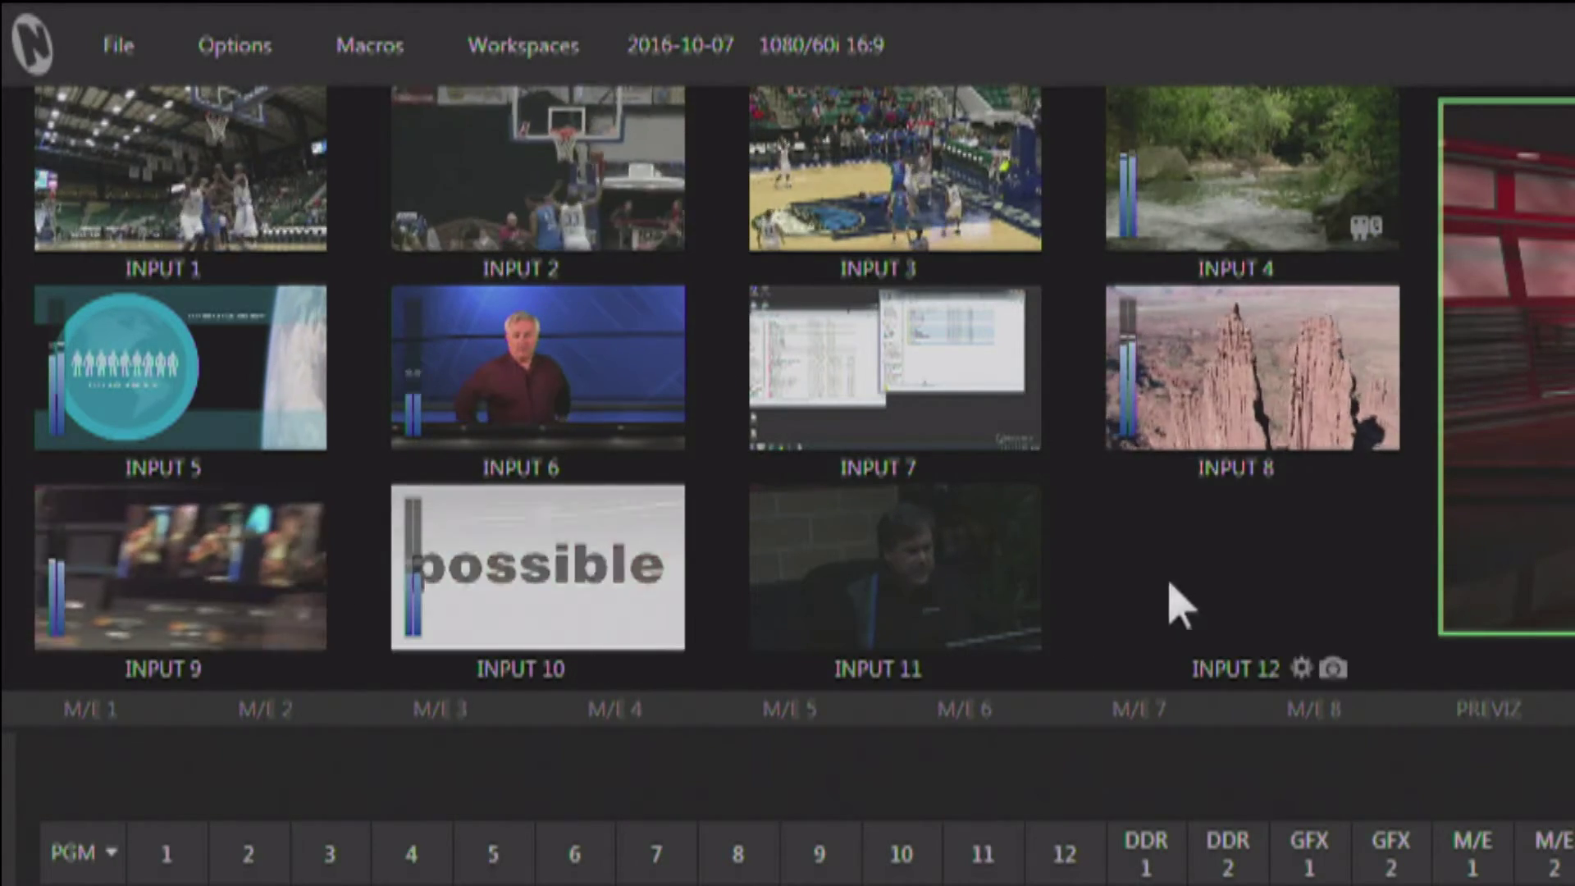
{"action": "left_click", "coordinate": [562, 50]}
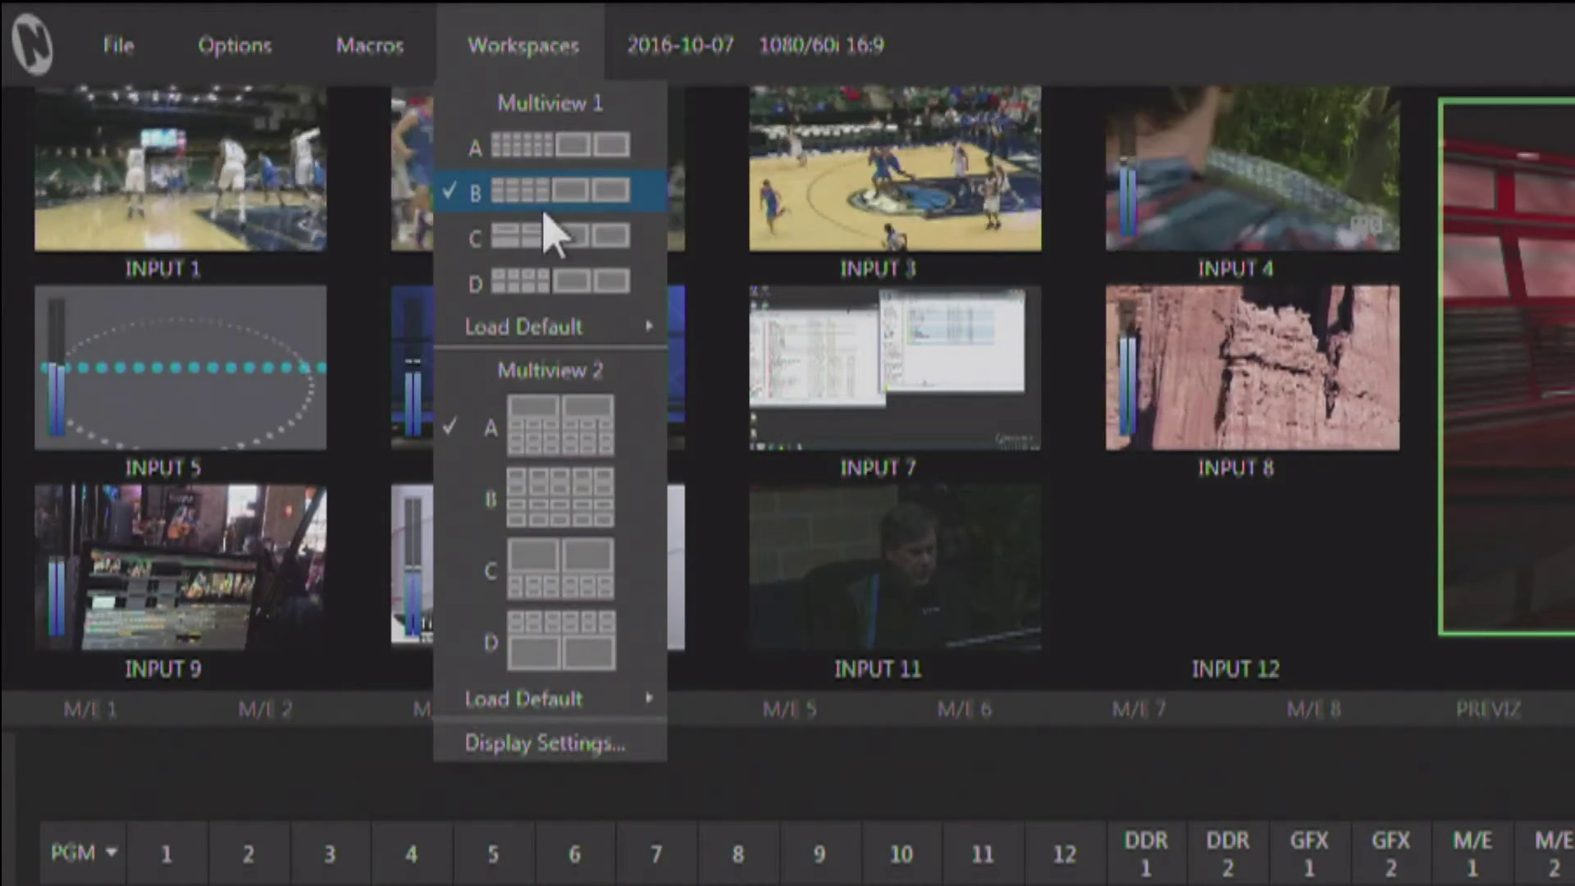
{"action": "left_click", "coordinate": [543, 243]}
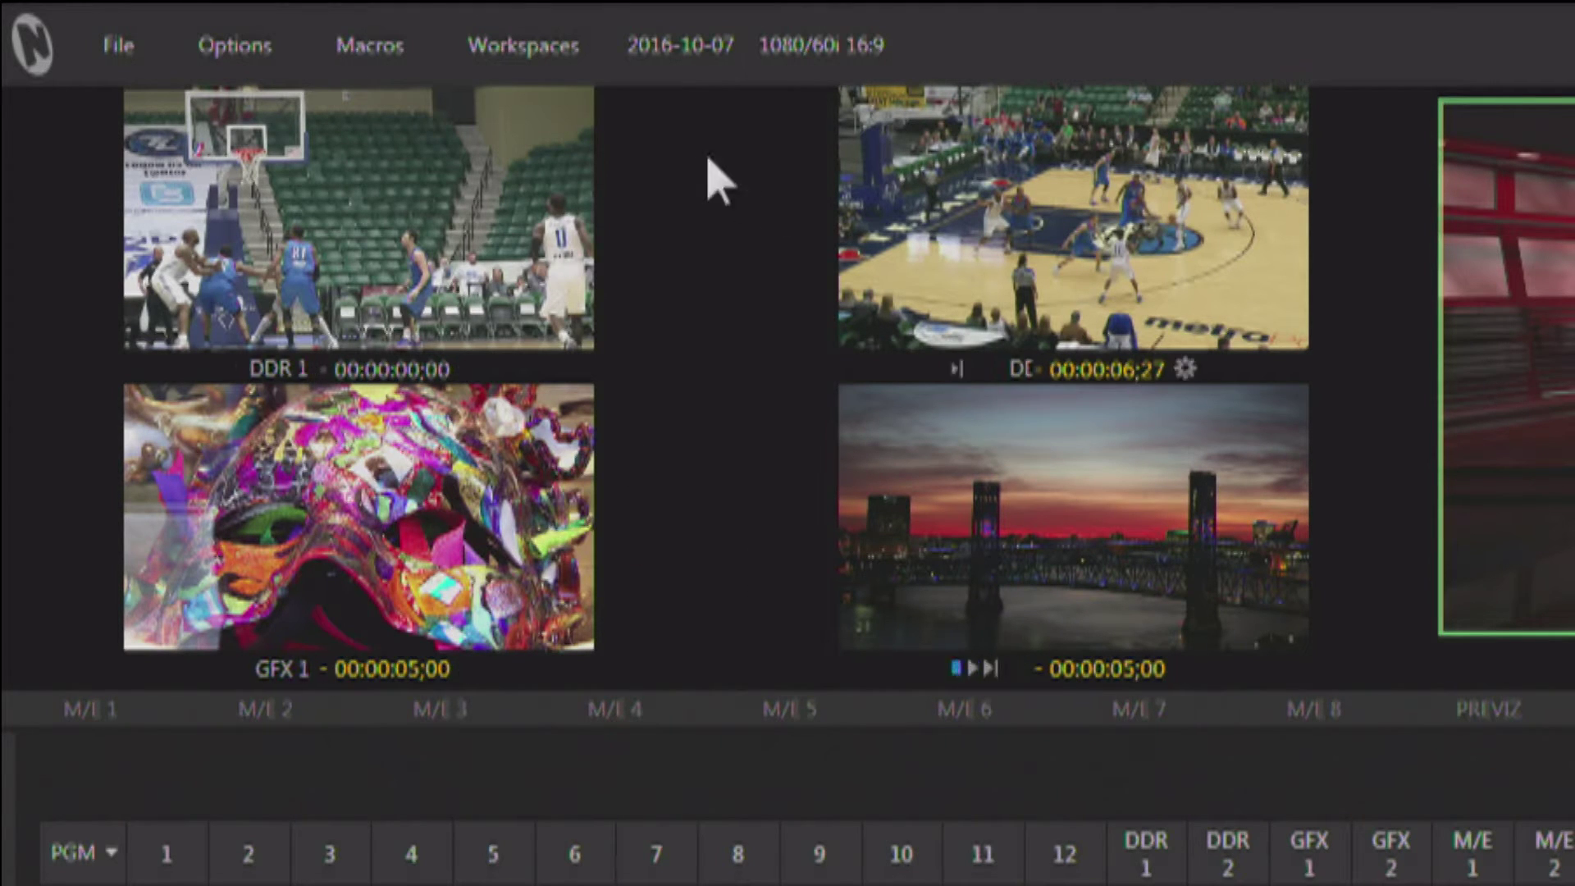
Step: Set Multiview 1 to layout D showing M/E 1–8, then bring up the Load Default choices
{"action": "left_click", "coordinate": [561, 55]}
{"action": "left_click", "coordinate": [519, 284]}
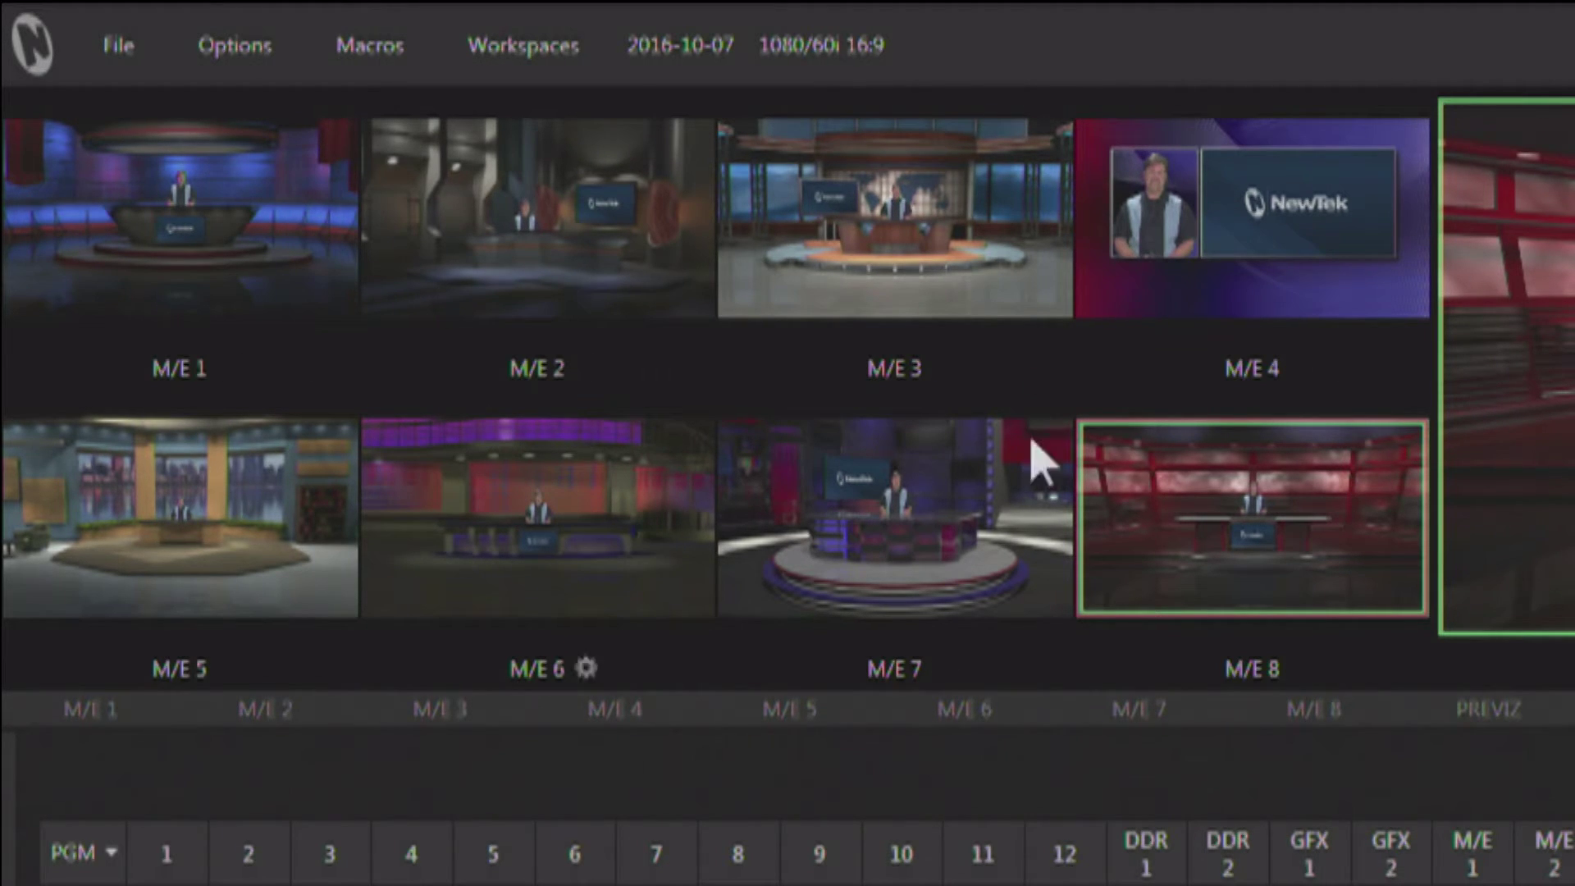
{"action": "left_click", "coordinate": [546, 57]}
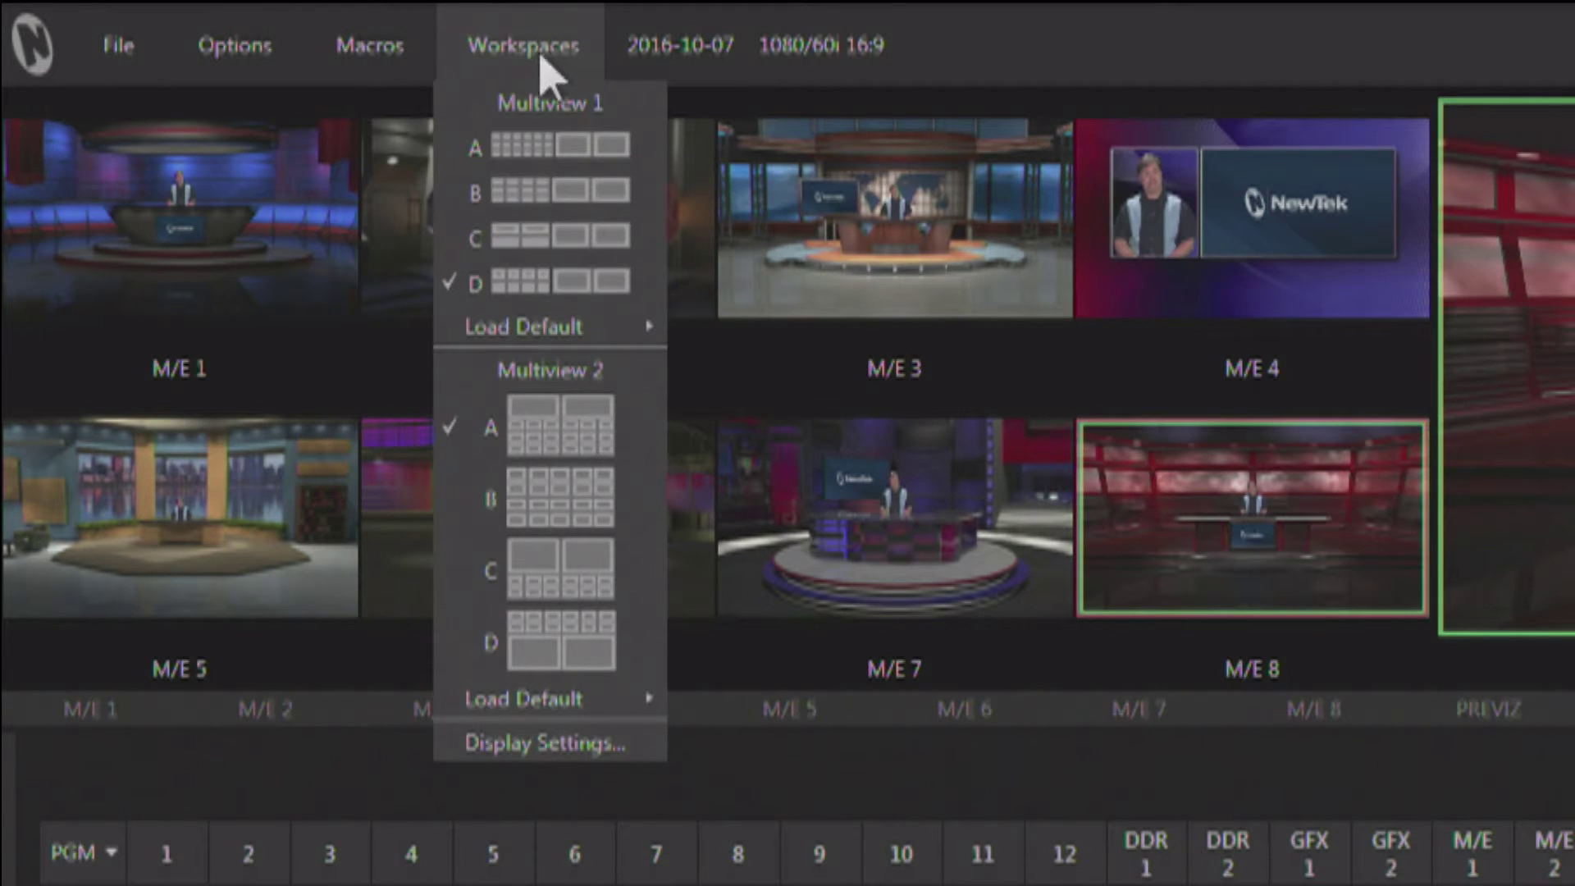
{"action": "mouse_move", "coordinate": [533, 335]}
Step: Load the default Scopes workspace, then tweak M/E 8's brightness and hue and reset them to neutral
{"action": "mouse_move", "coordinate": [644, 333]}
{"action": "left_click", "coordinate": [761, 707]}
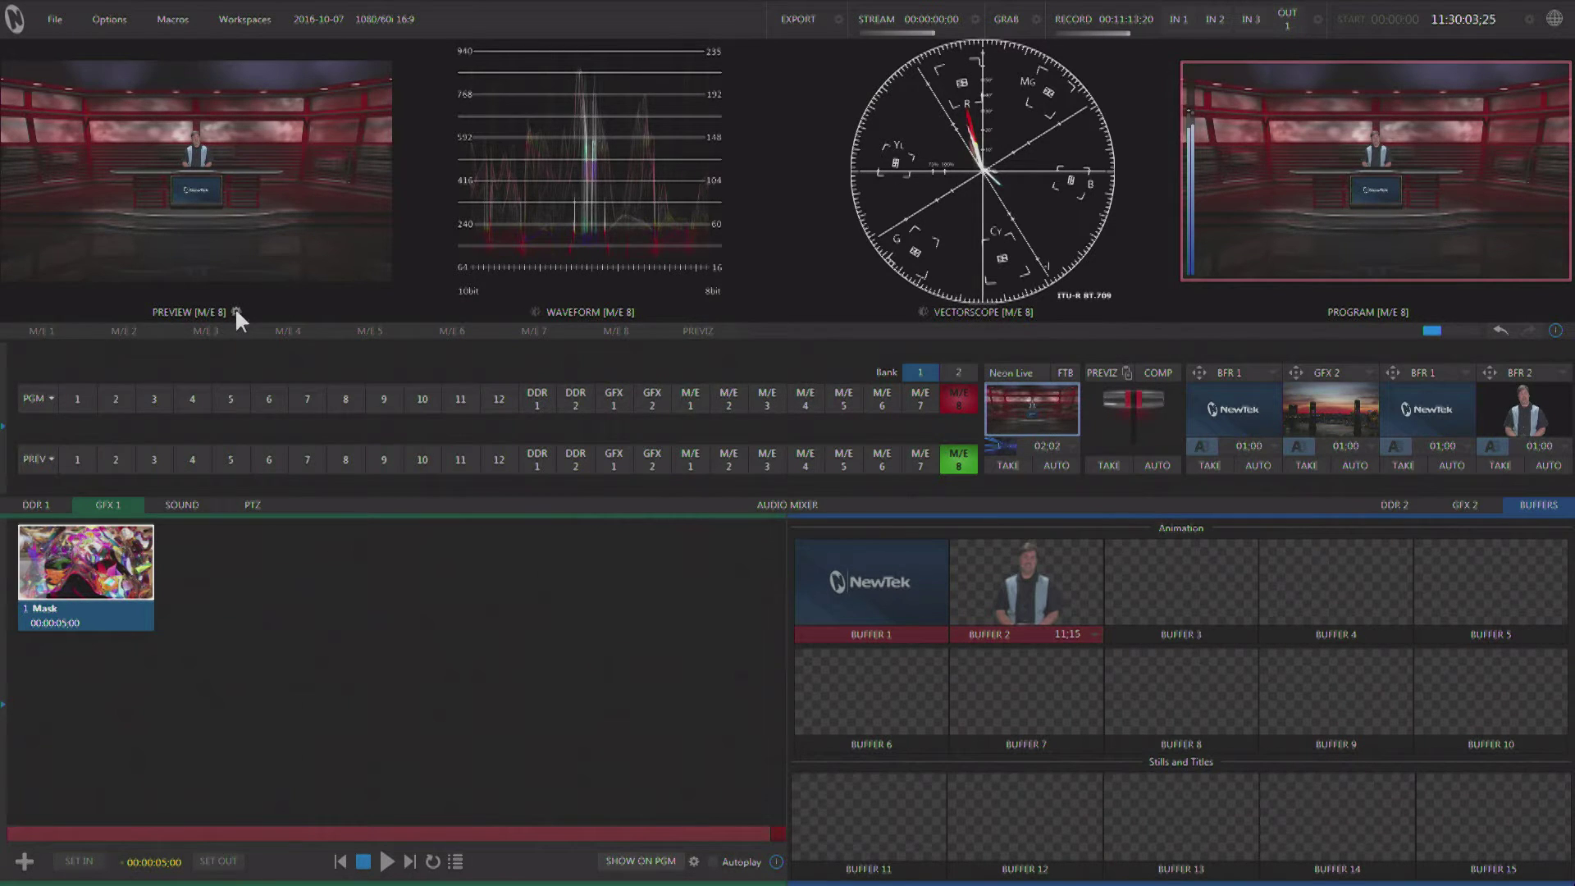
{"action": "left_click", "coordinate": [237, 311]}
{"action": "left_click", "coordinate": [107, 356]}
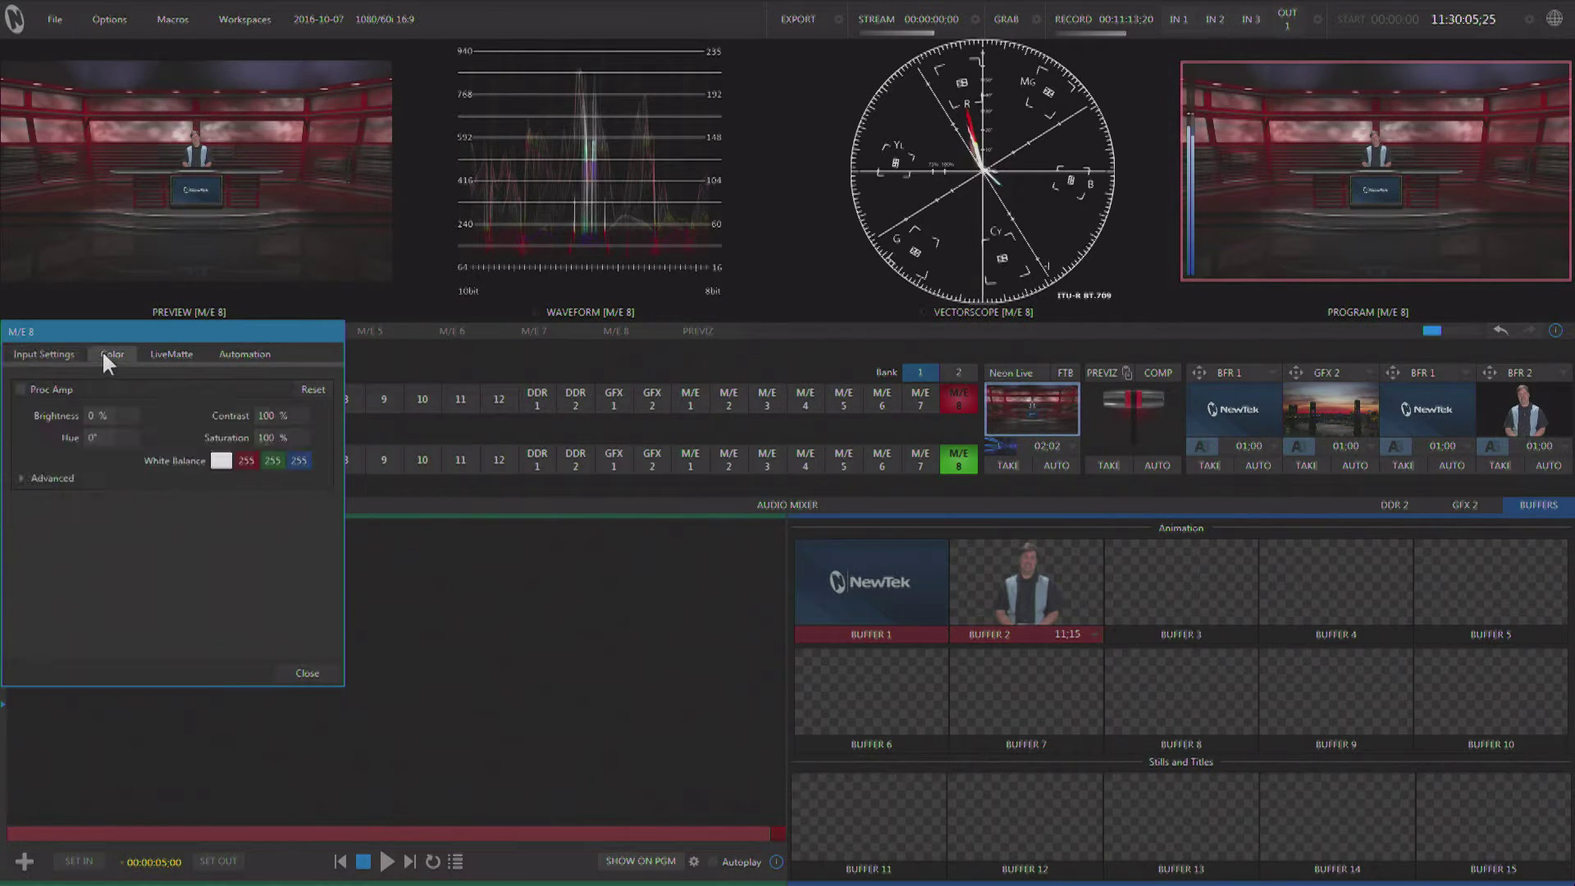
{"action": "mouse_move", "coordinate": [104, 416]}
{"action": "left_mouse_down"}
{"action": "mouse_move", "coordinate": [135, 416]}
{"action": "mouse_move", "coordinate": [120, 416]}
{"action": "left_mouse_up"}
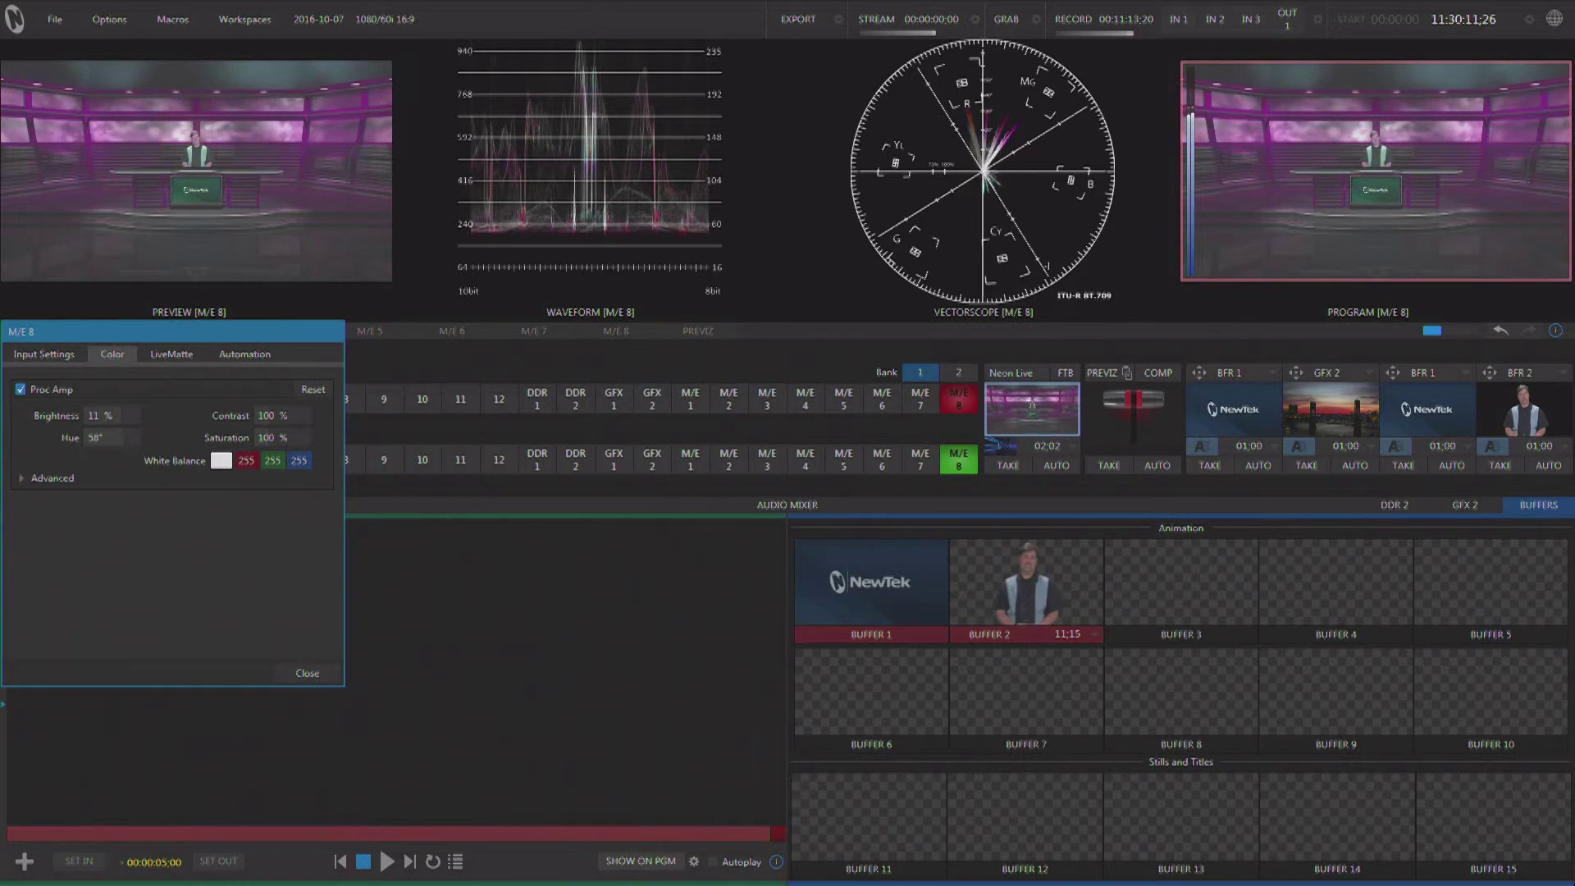
{"action": "left_click_drag", "start_coordinate": [106, 437], "coordinate": [90, 437]}
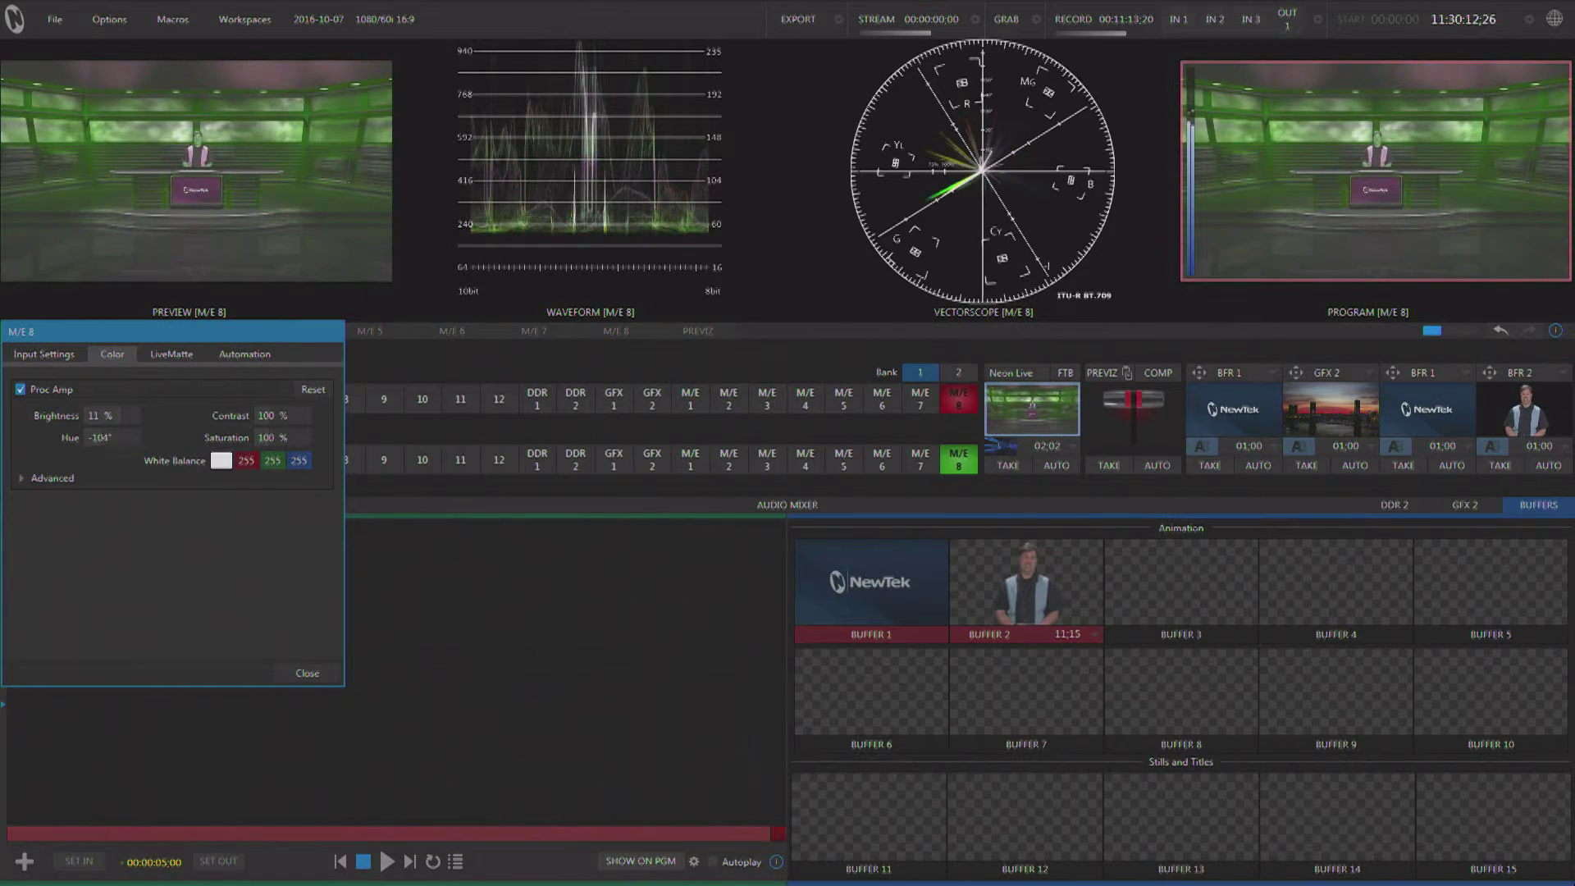
{"action": "left_click", "coordinate": [312, 388]}
{"action": "left_click", "coordinate": [303, 666]}
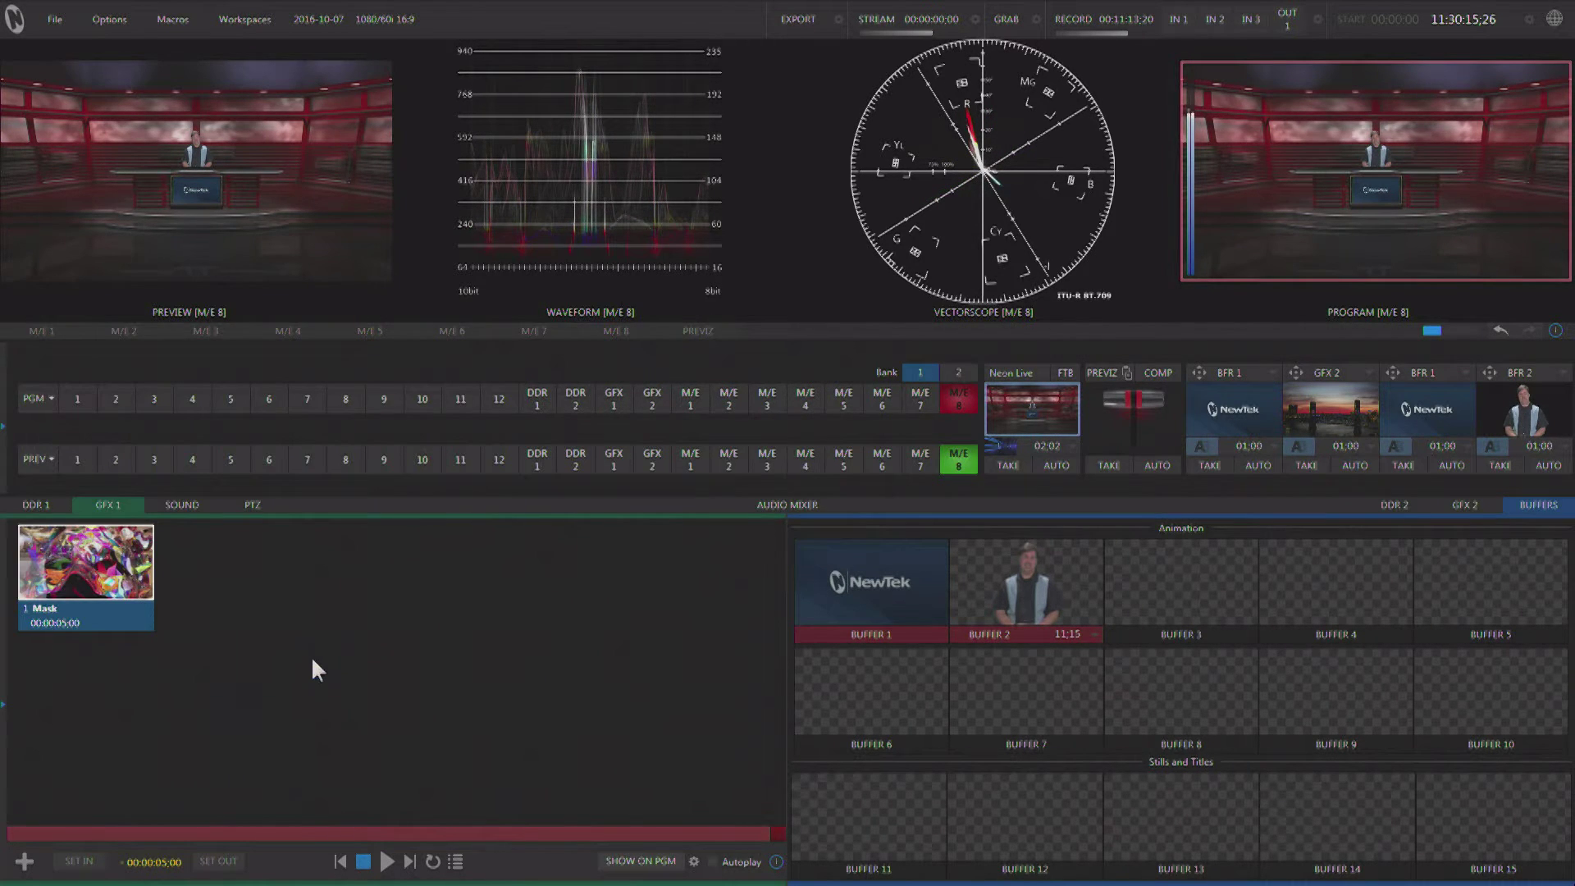
Step: Load the M/E Follow default workspace with M/E 8 preview and program beside the main monitors
{"action": "left_click", "coordinate": [233, 25]}
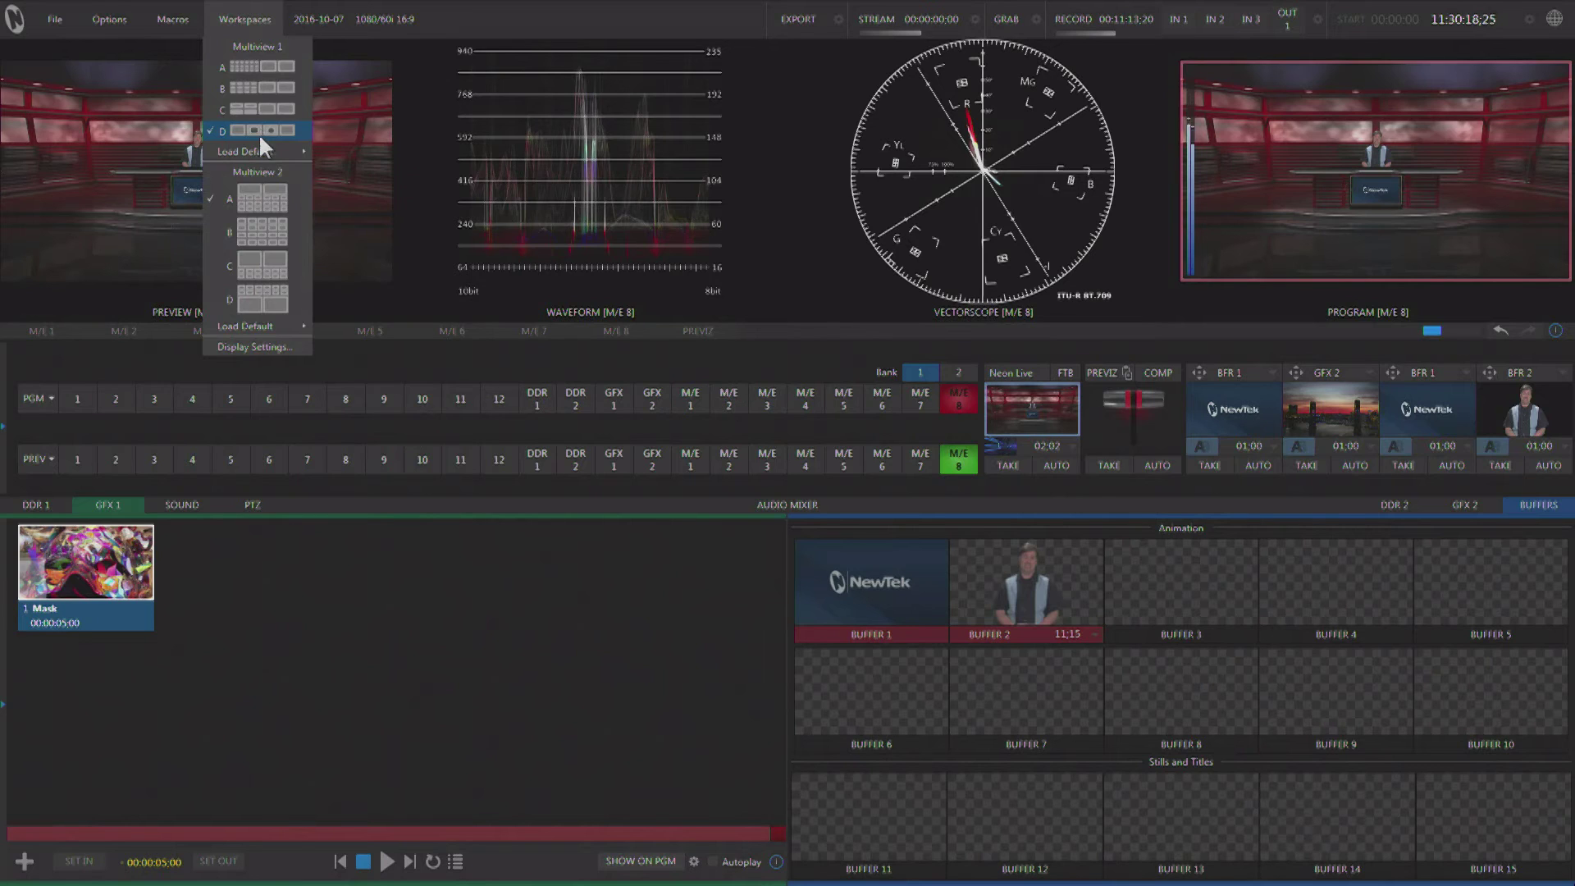
{"action": "mouse_move", "coordinate": [263, 153]}
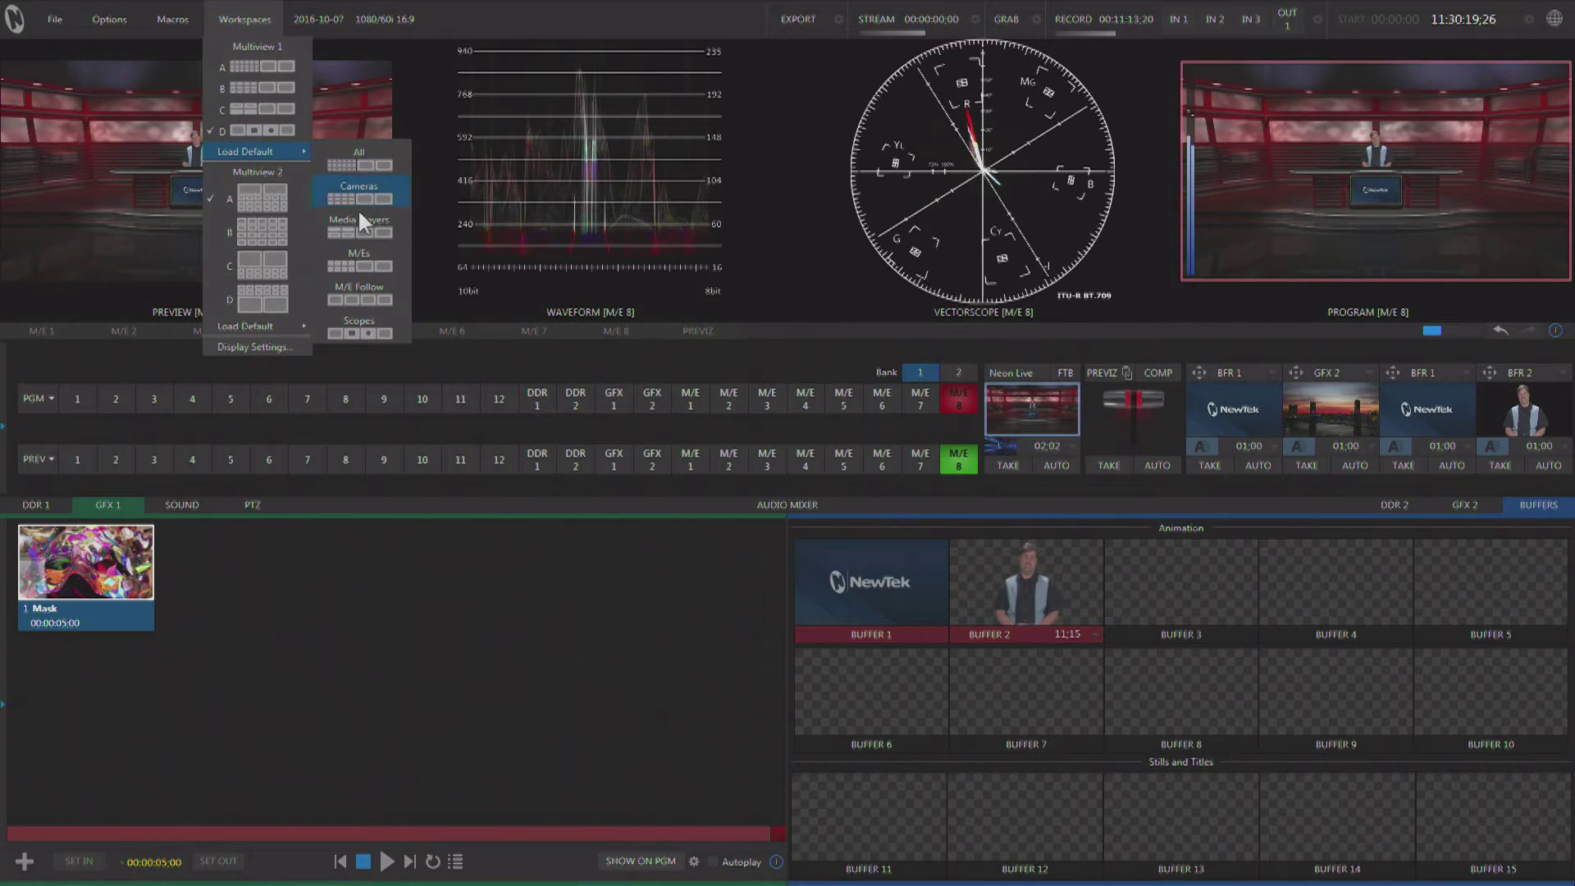
{"action": "left_click", "coordinate": [350, 288]}
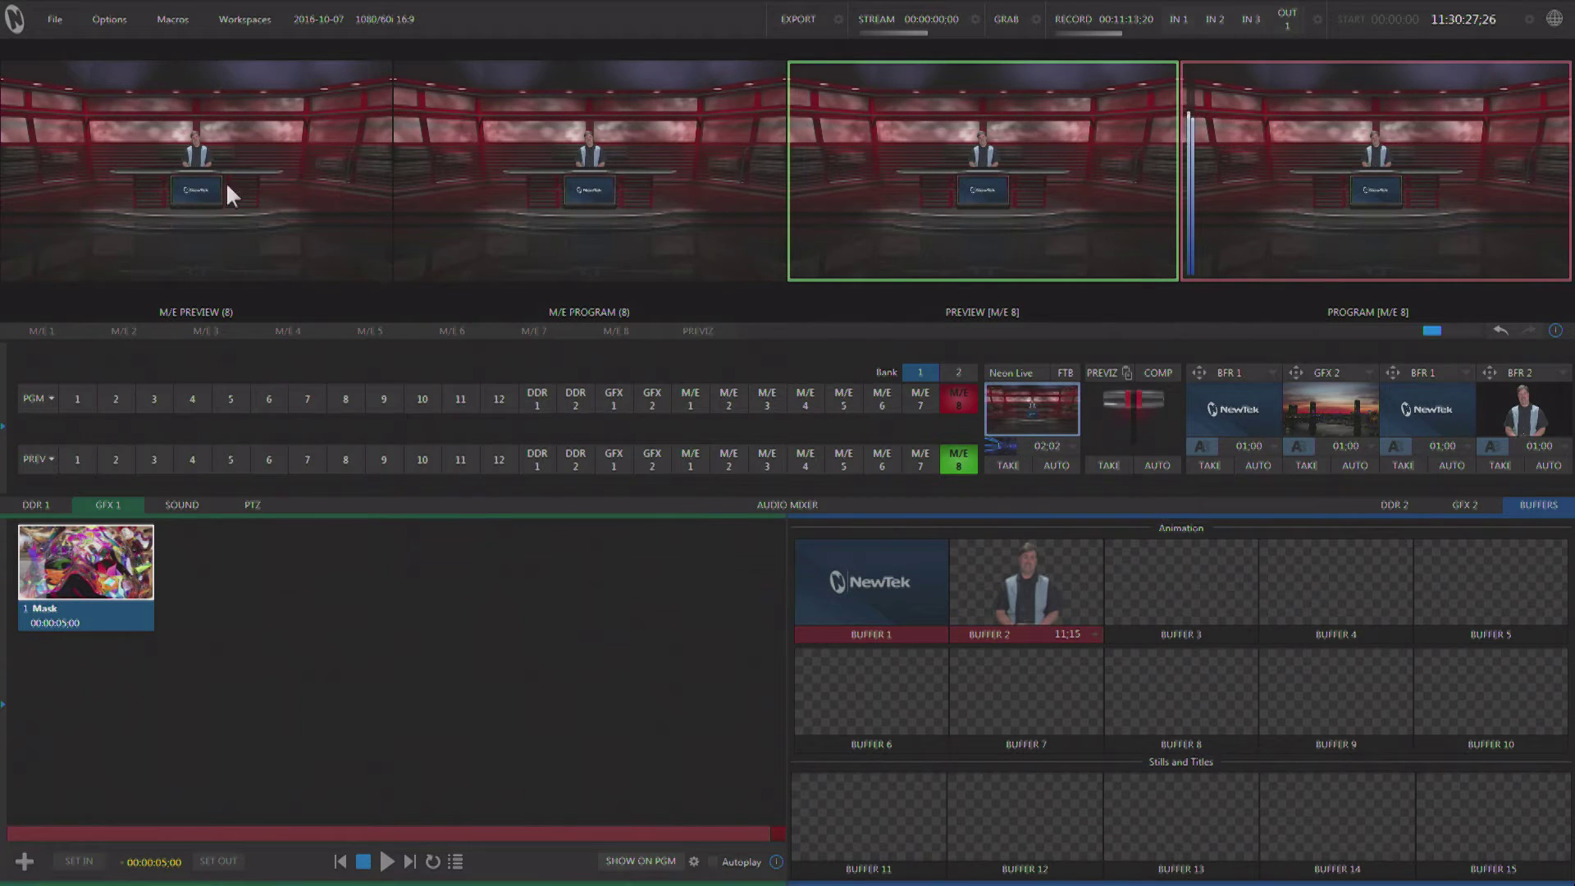
Step: Bring up the M/E Preview monitor's source menu and dismiss it without changing the source
{"action": "right_click", "coordinate": [197, 159]}
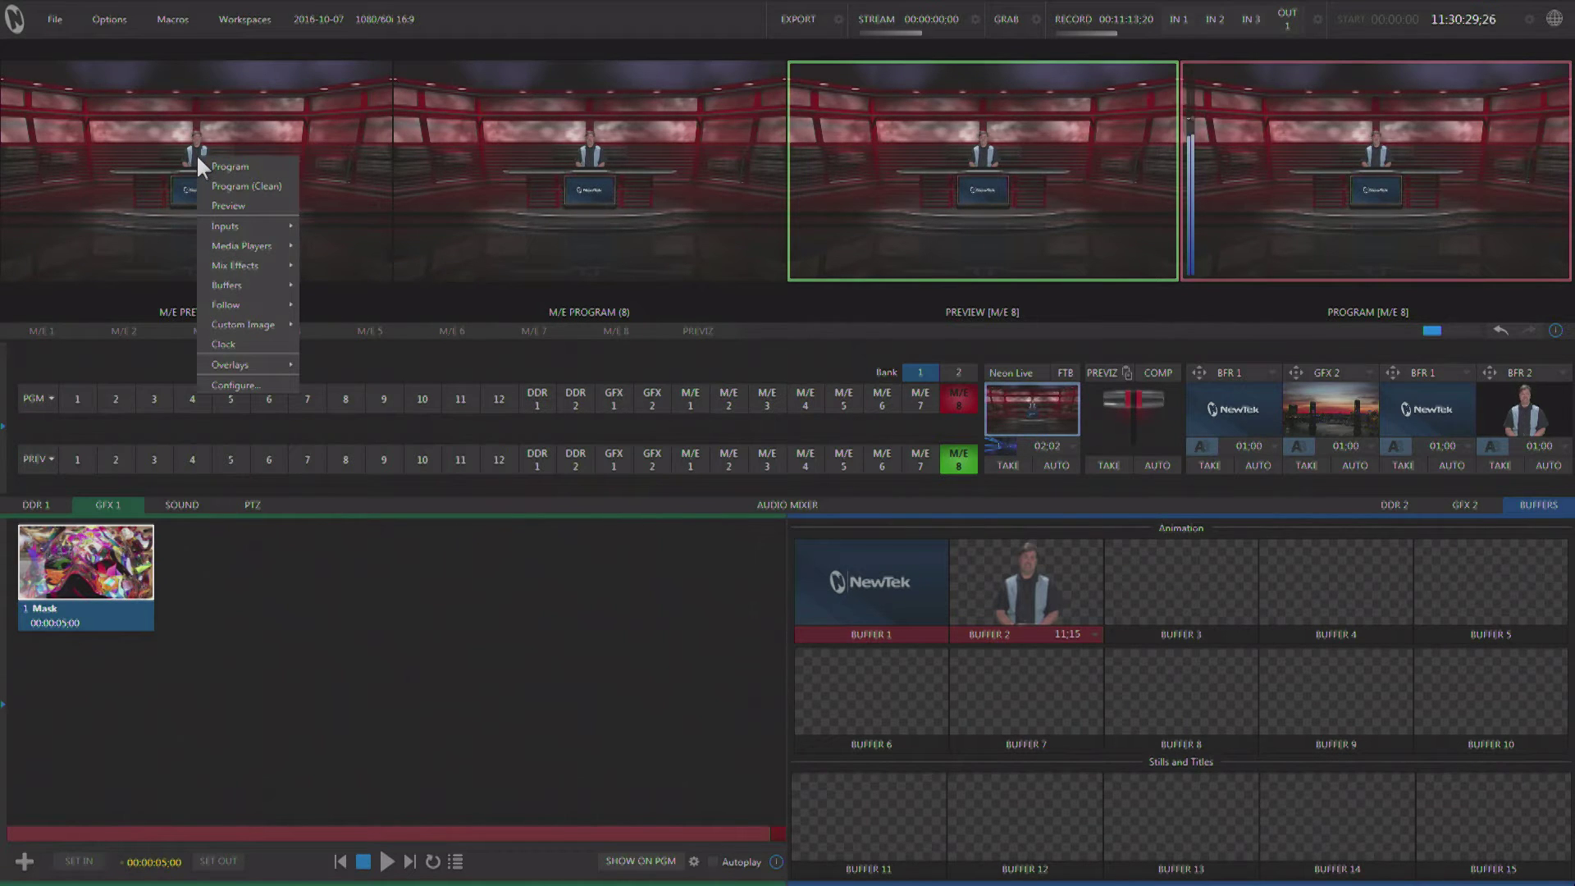
{"action": "mouse_move", "coordinate": [253, 224]}
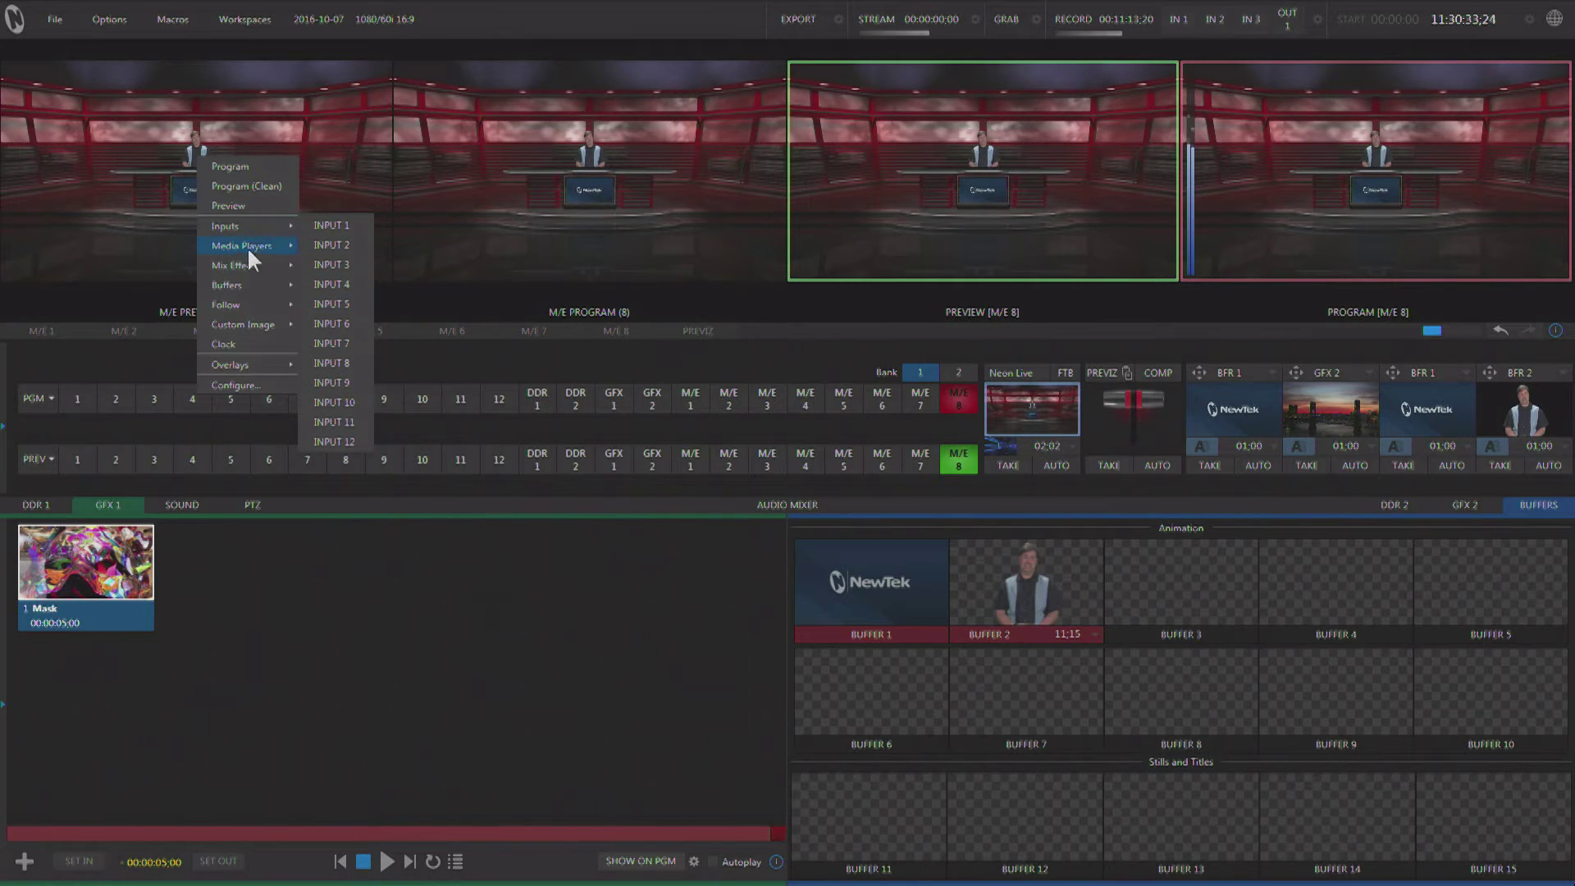
{"action": "mouse_move", "coordinate": [255, 265]}
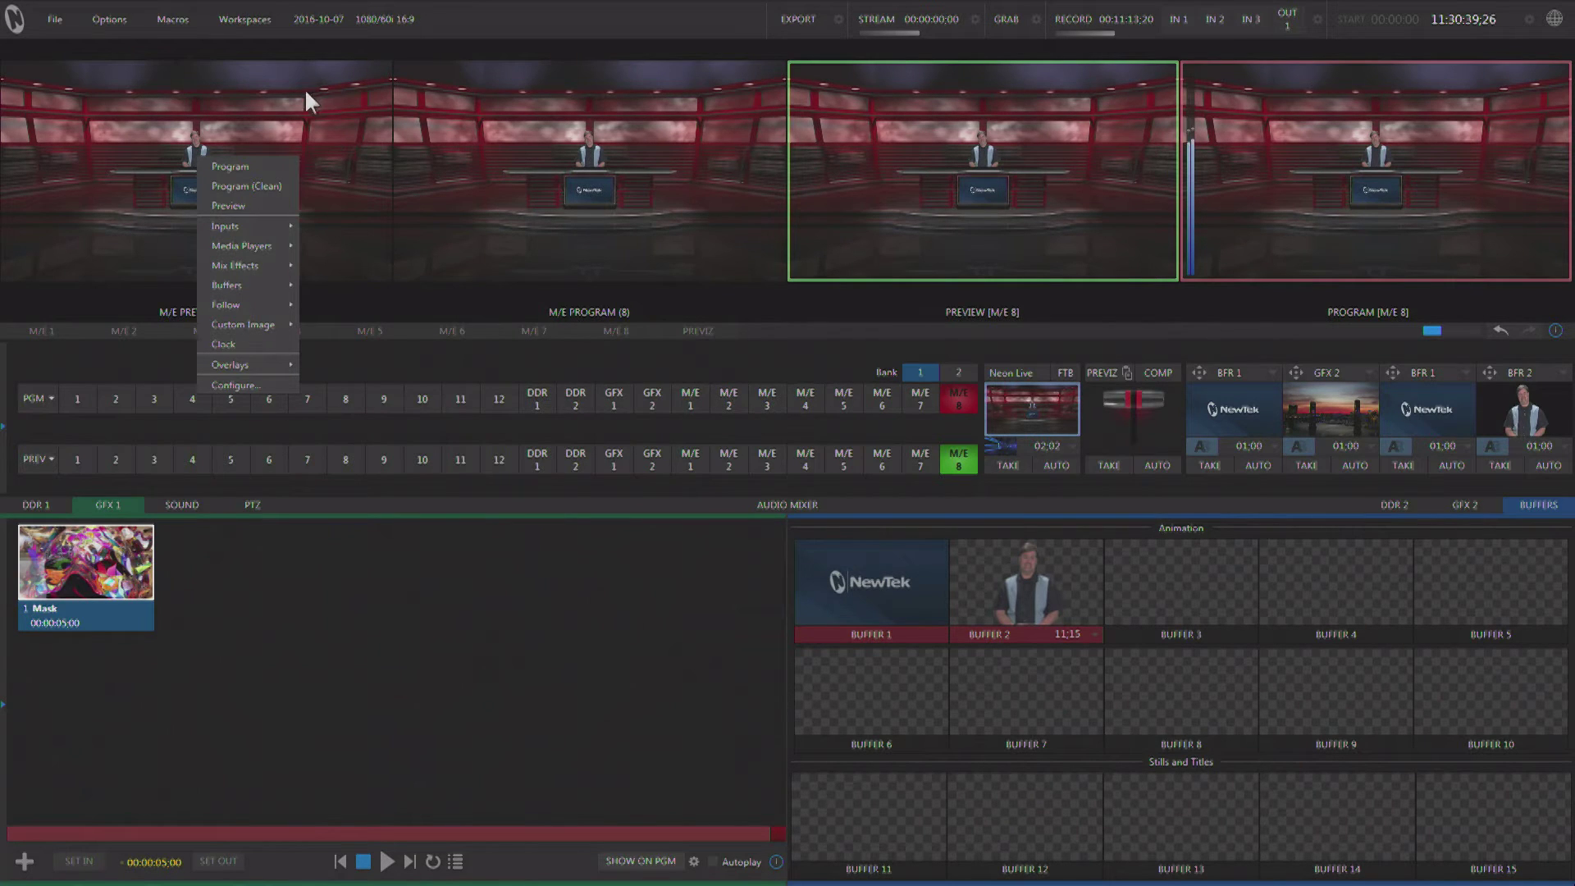
{"action": "left_click", "coordinate": [151, 119]}
Step: Load the default M/Es layout, then switch Multiview 1 to layout A's 18-tile input grid
{"action": "left_click", "coordinate": [243, 21]}
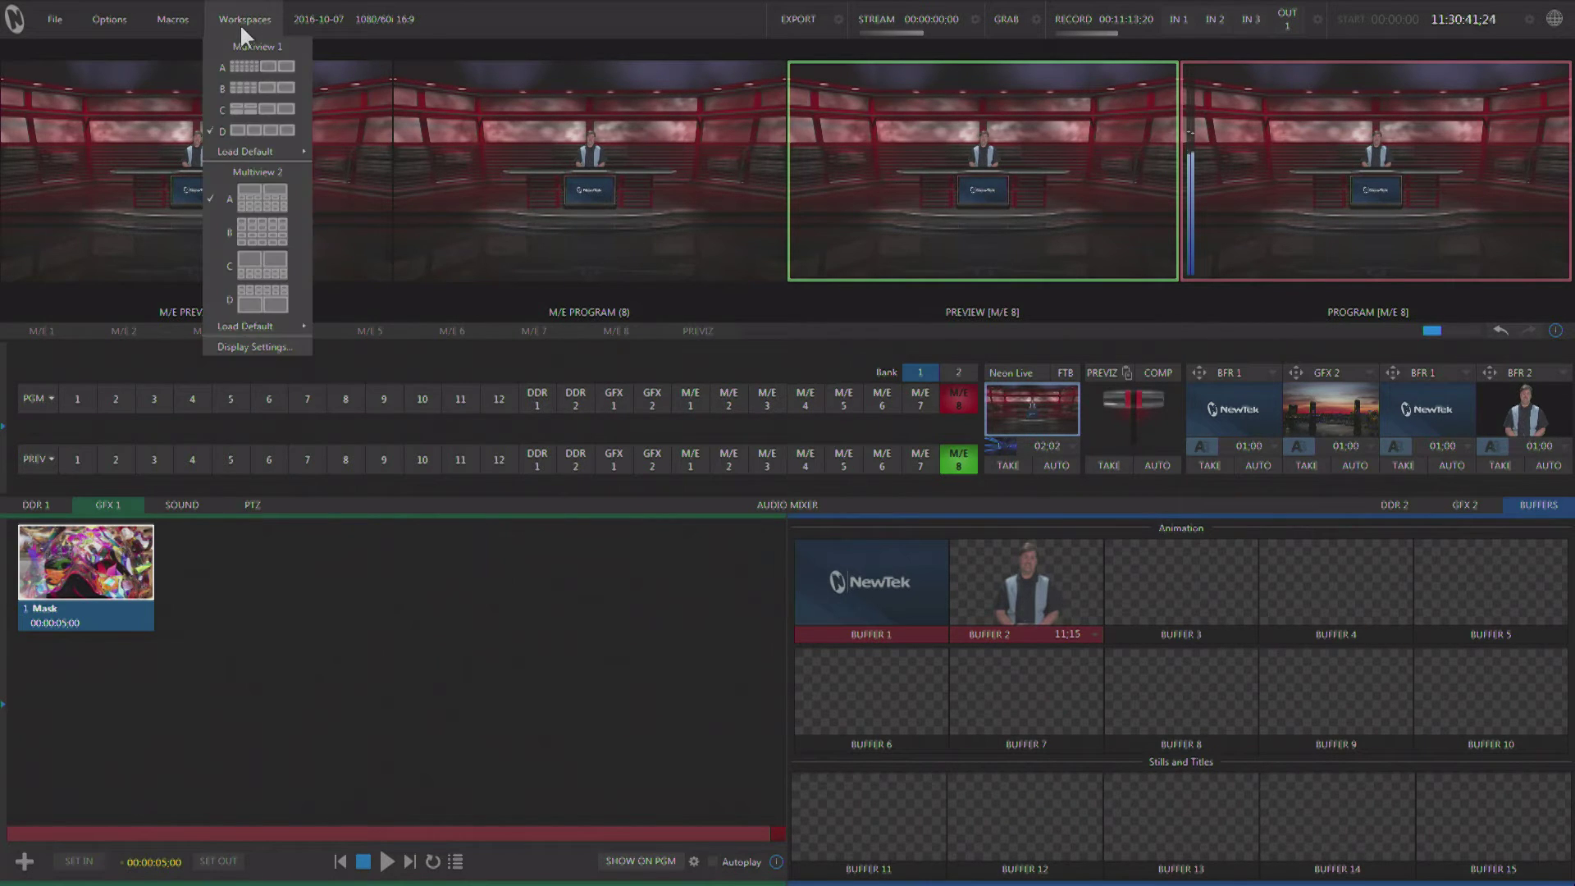
{"action": "mouse_move", "coordinate": [271, 154]}
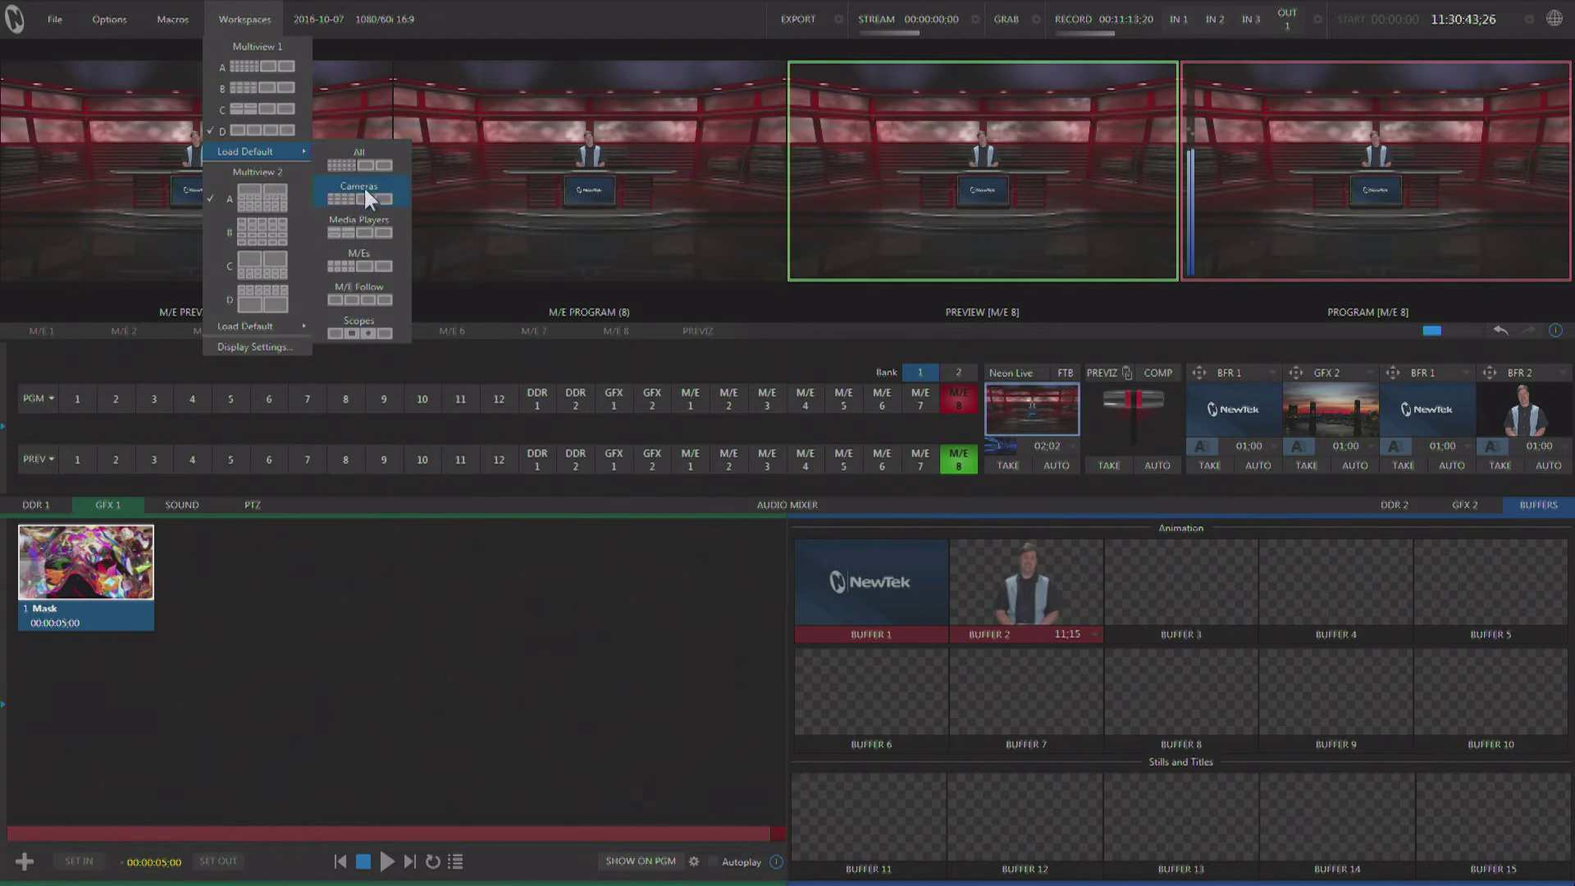
{"action": "left_click", "coordinate": [351, 258]}
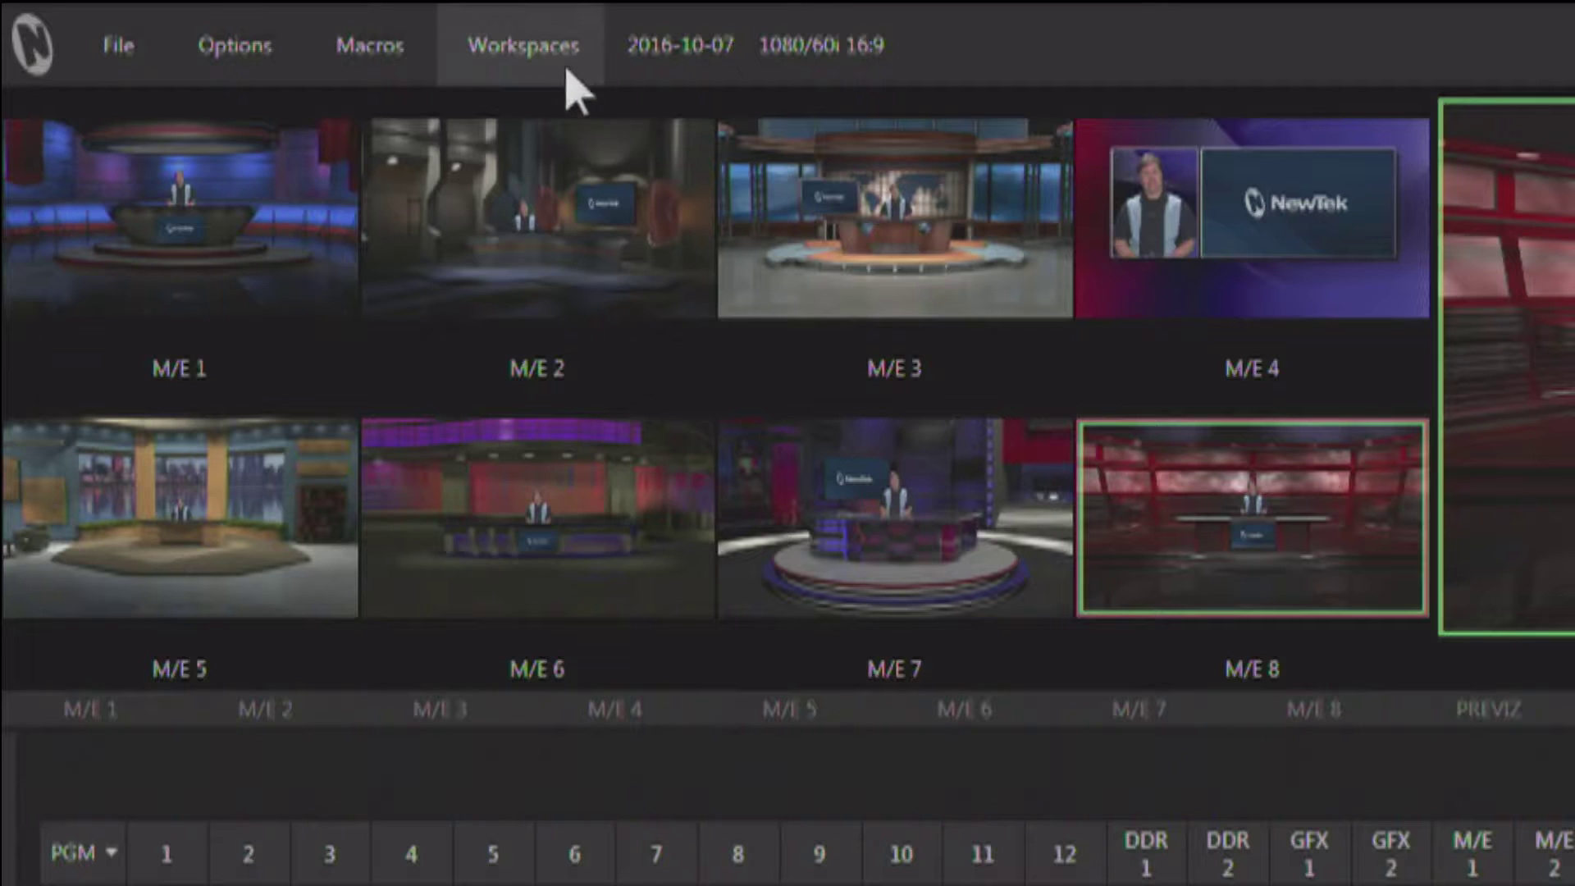
{"action": "left_click", "coordinate": [569, 78]}
{"action": "left_click", "coordinate": [551, 143]}
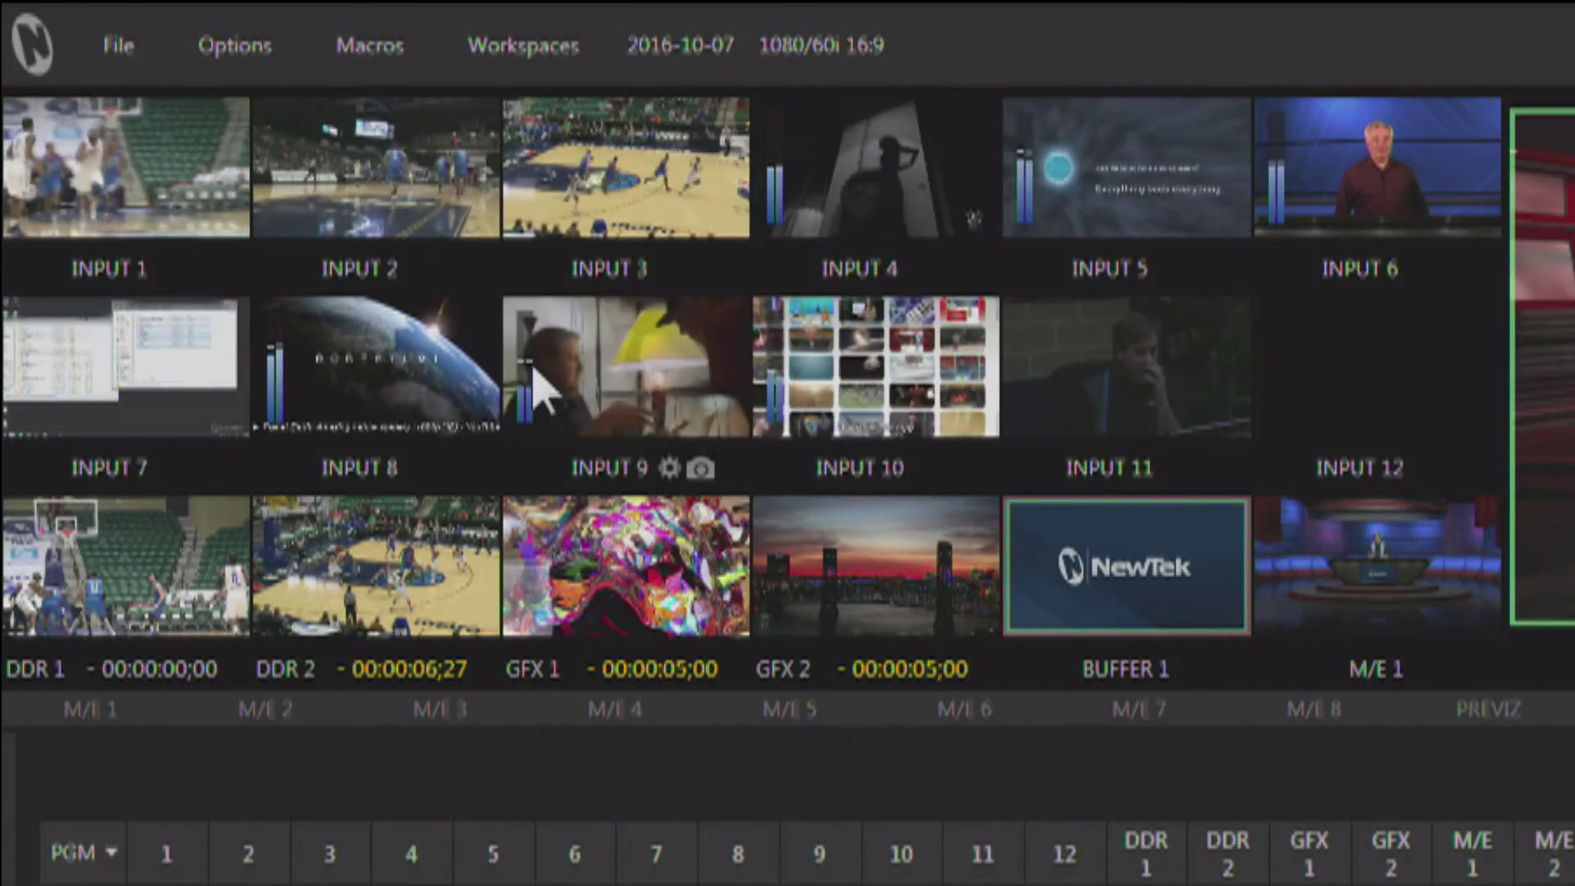
Step: Load Multiview 1's default All layout with Inputs 1–12, DDR, GFX, Buffer 1 and M/E 1 tiles
{"action": "left_click", "coordinate": [523, 45]}
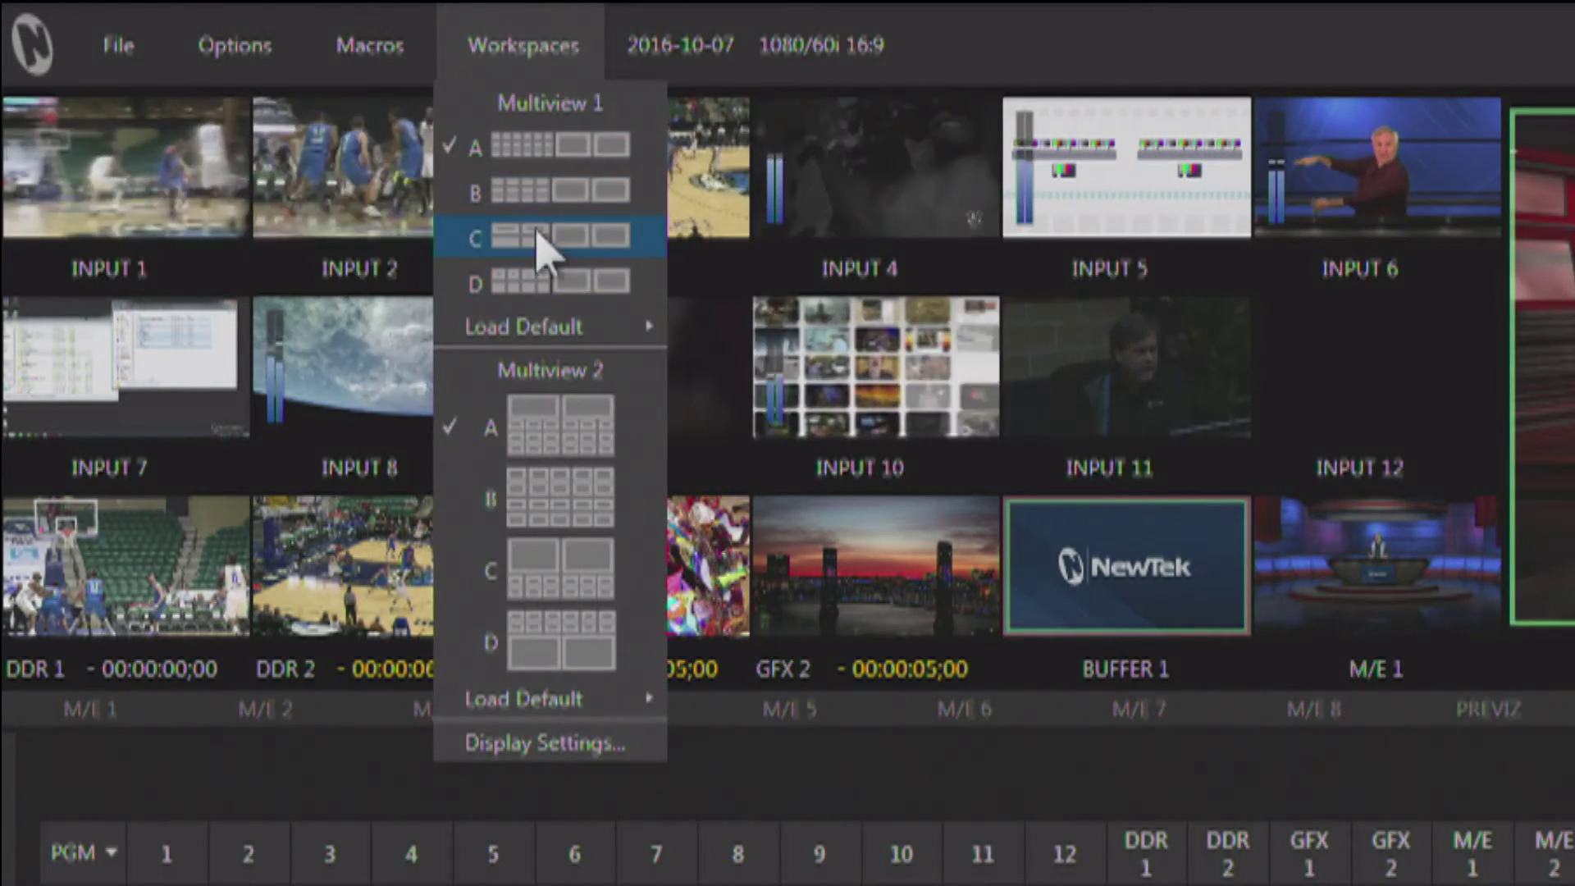
{"action": "left_click", "coordinate": [544, 49]}
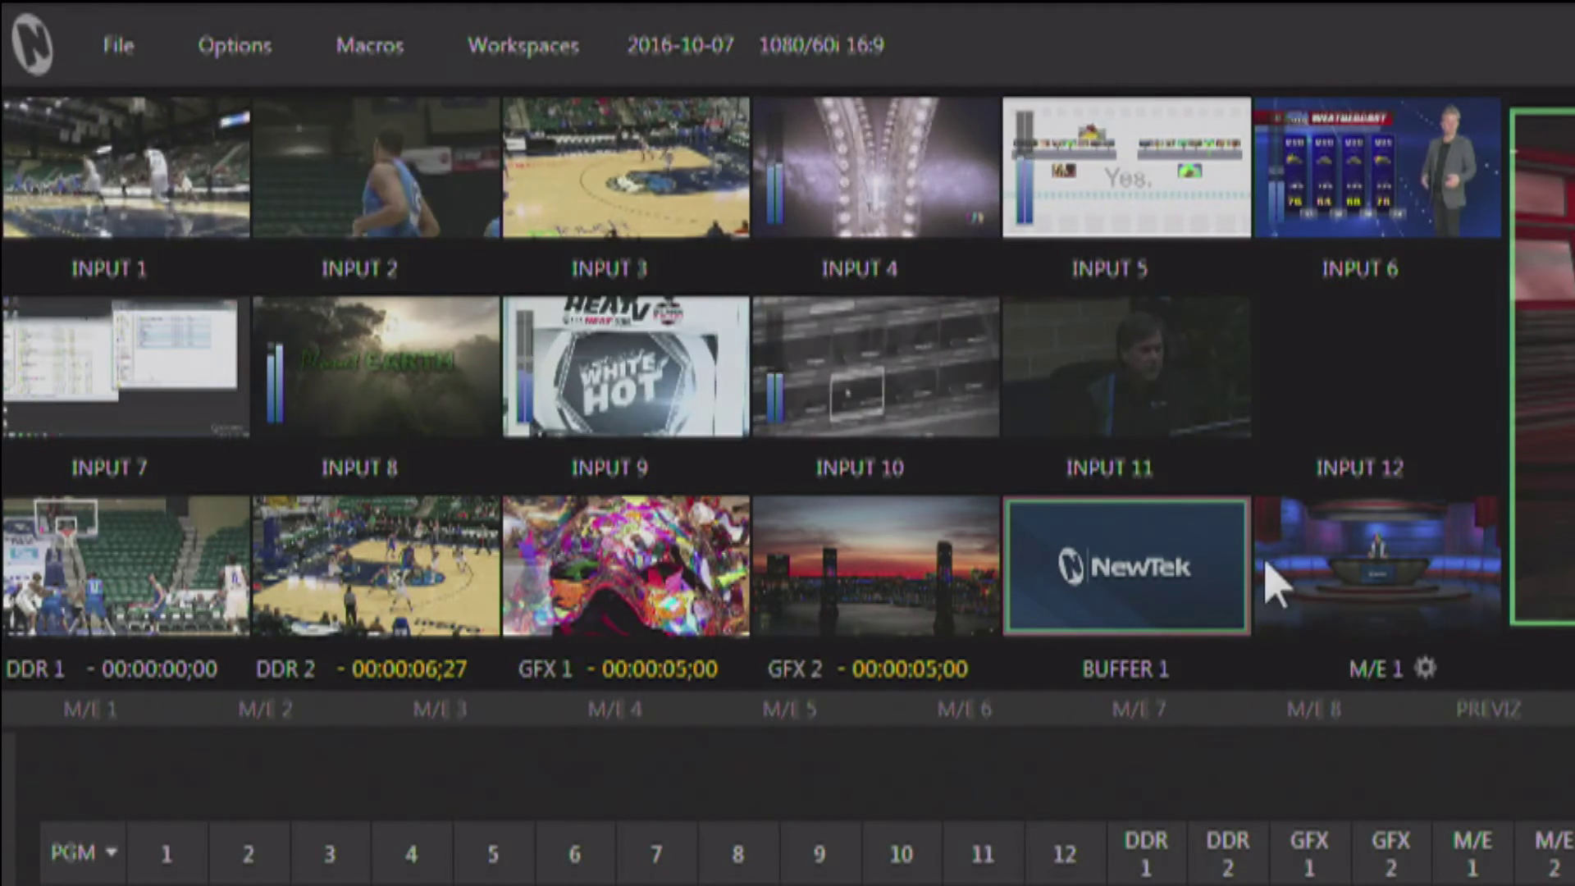
{"action": "left_click", "coordinate": [526, 51]}
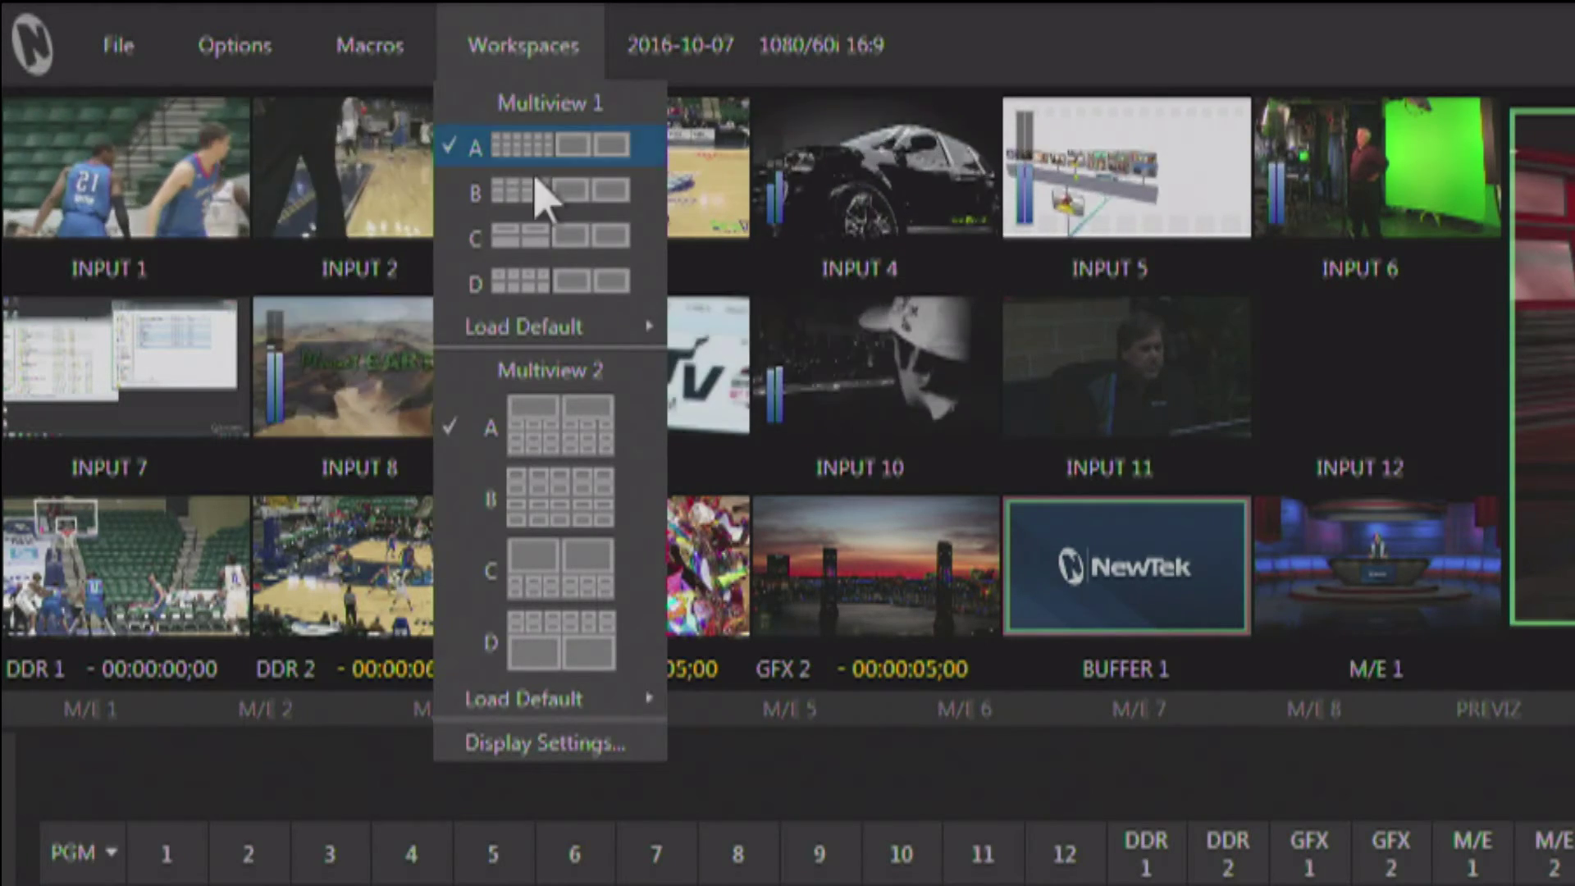
{"action": "mouse_move", "coordinate": [548, 324]}
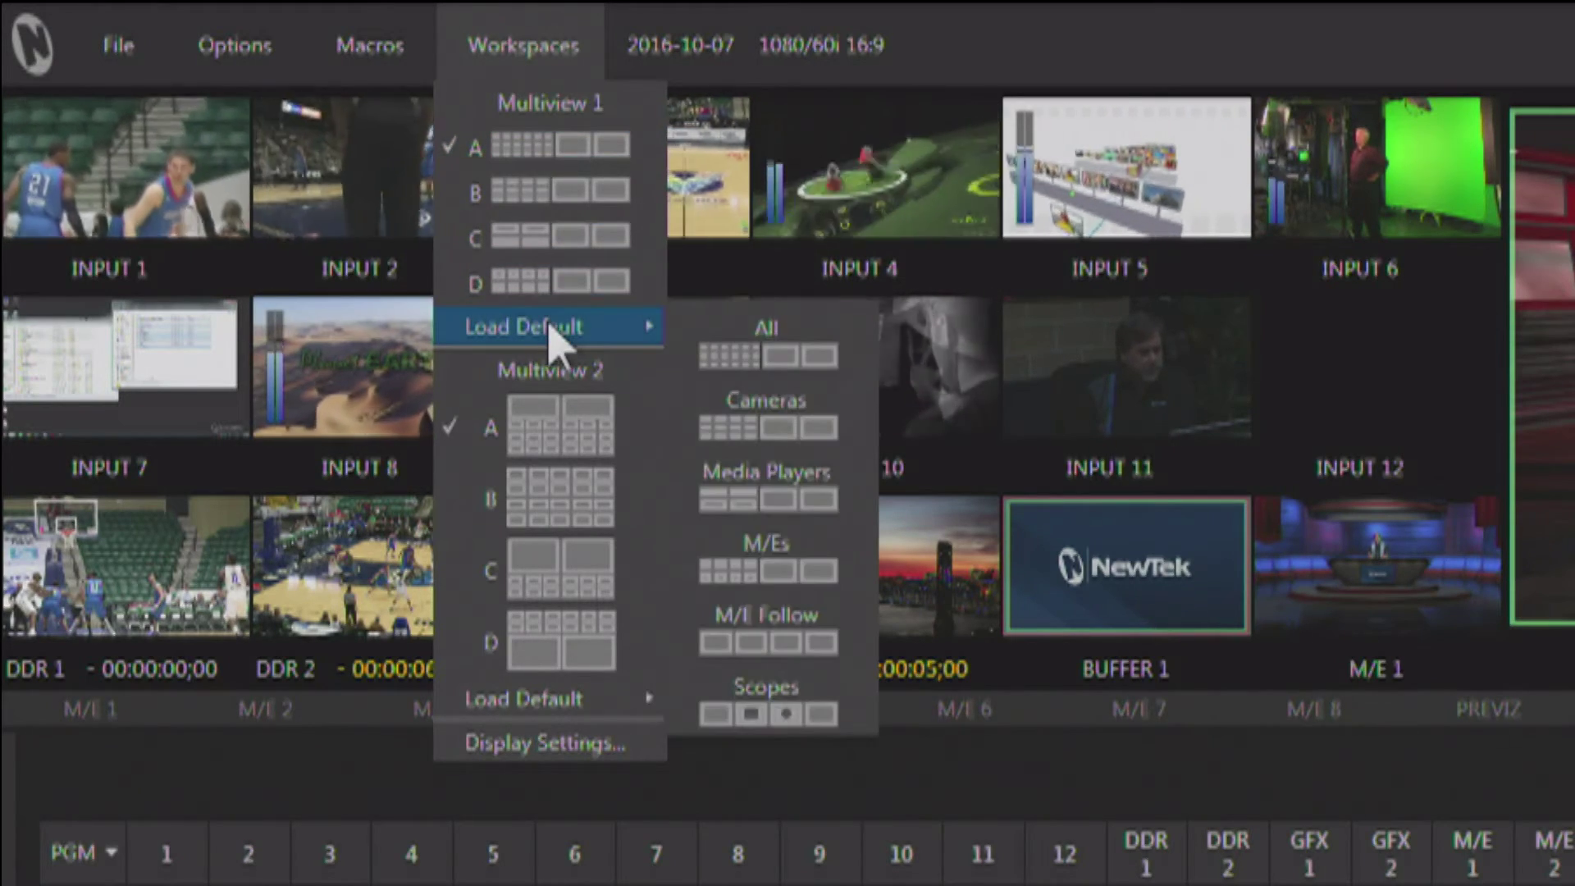
{"action": "left_click", "coordinate": [780, 366]}
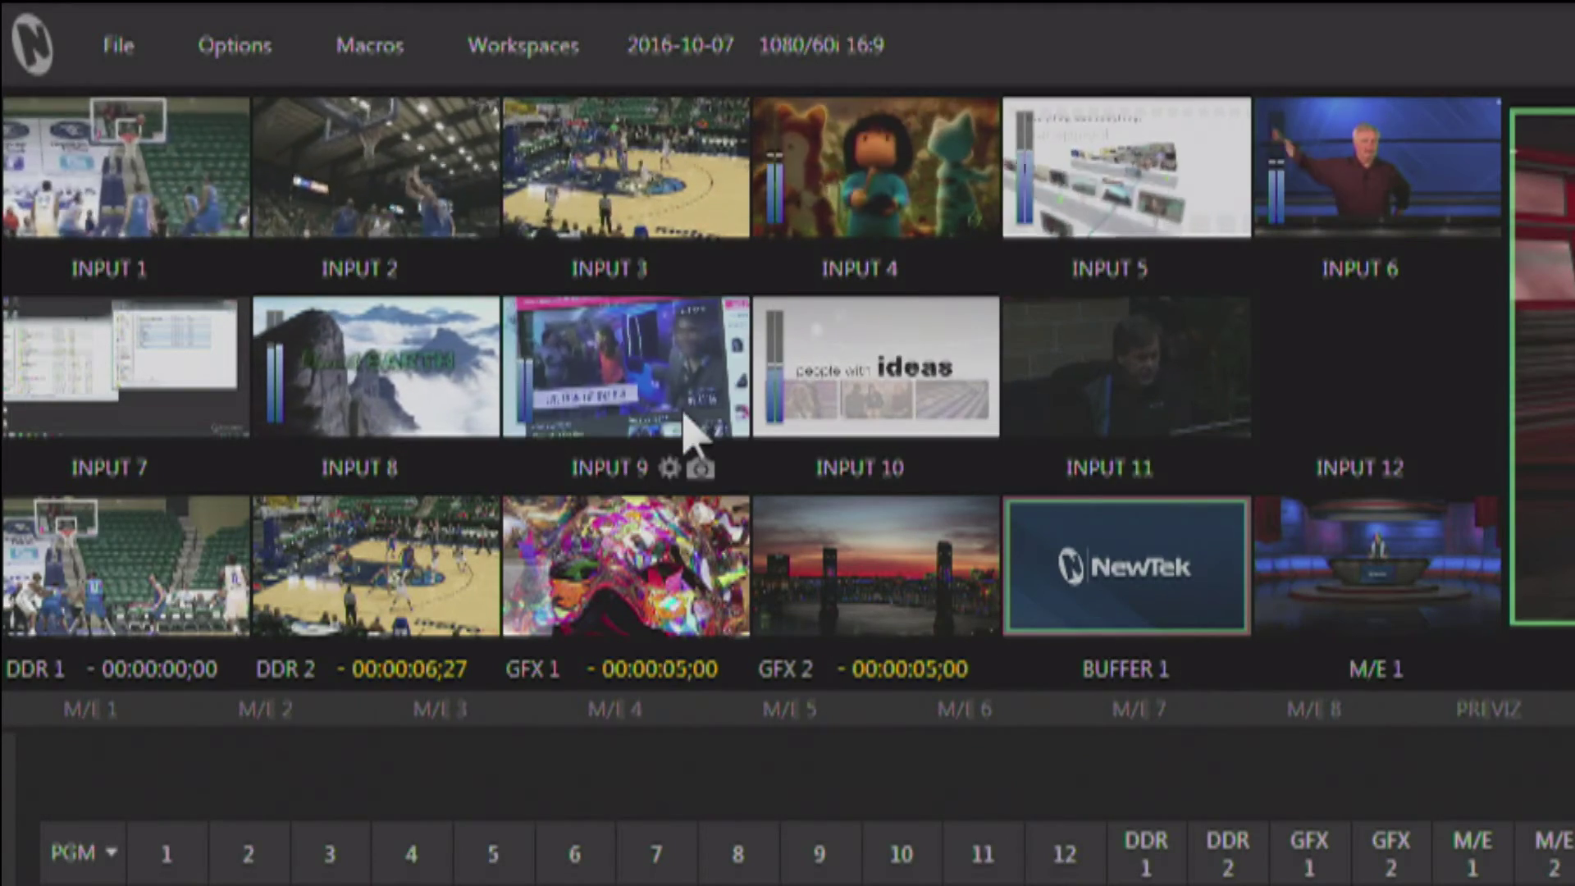
Step: Show the Workspaces menu with its Multiview layout choices
{"action": "left_click", "coordinate": [535, 49]}
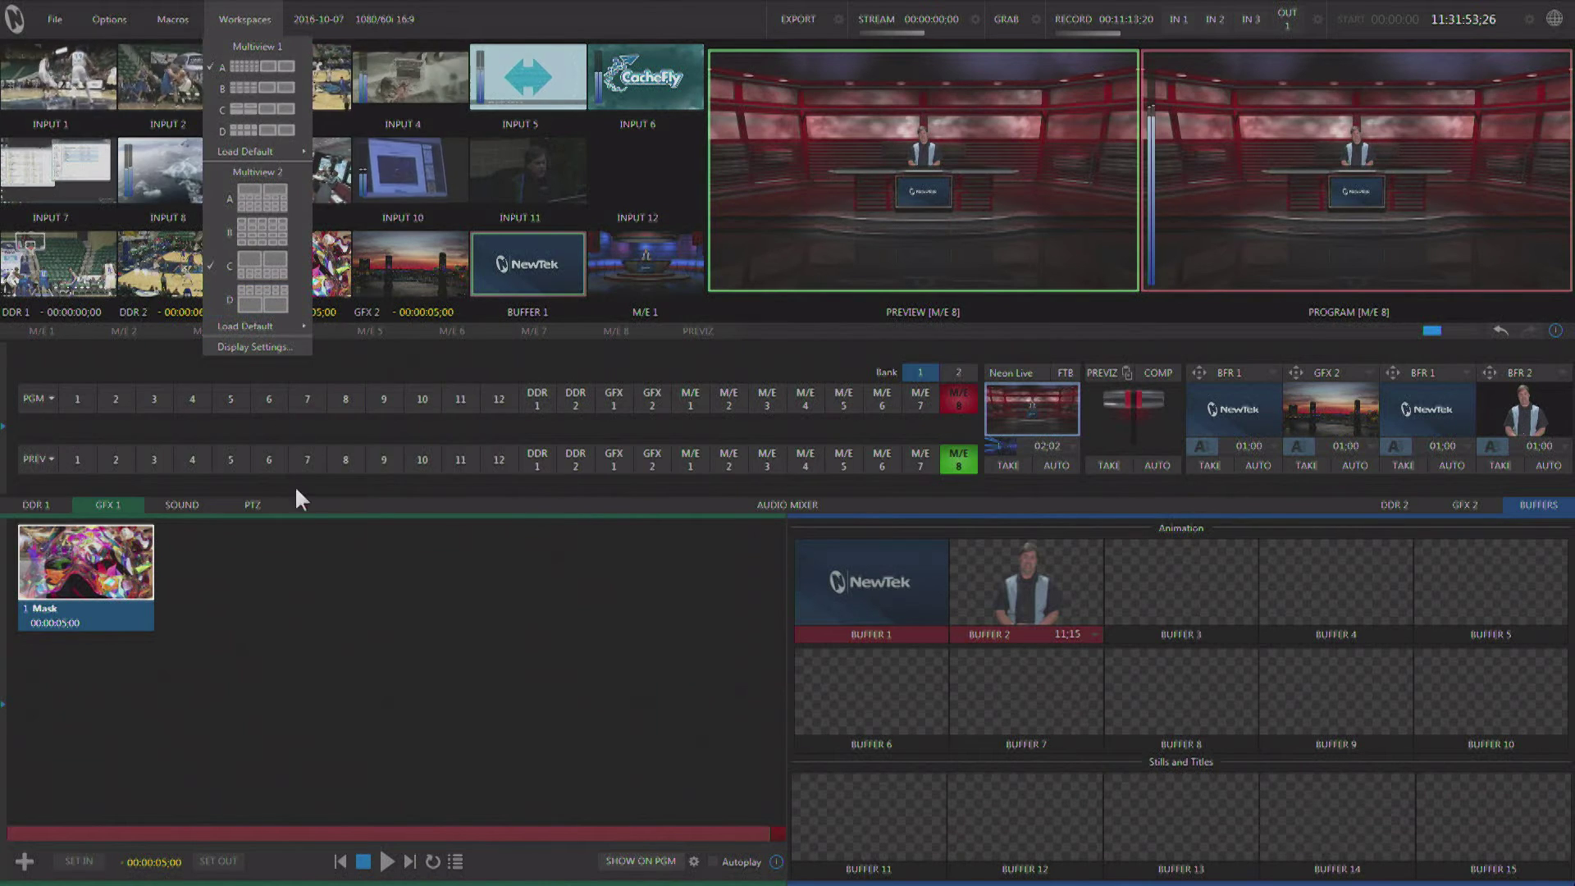
Step: Check the Display Settings (1920x1080, 16:9) and close the dialog unchanged
{"action": "left_click", "coordinate": [253, 346]}
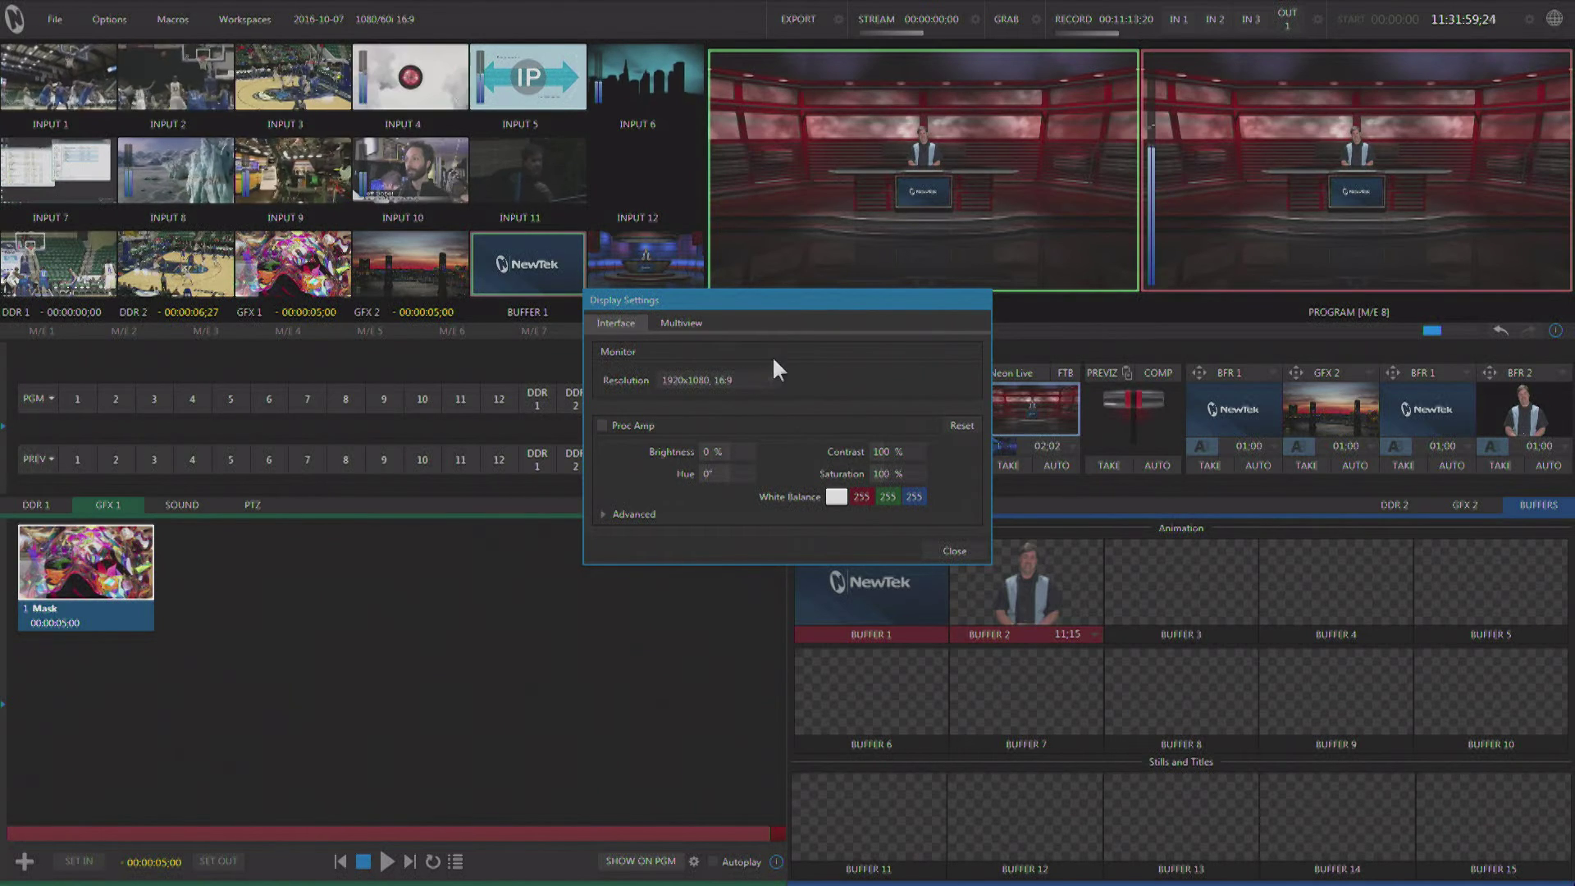
{"action": "left_click", "coordinate": [955, 550]}
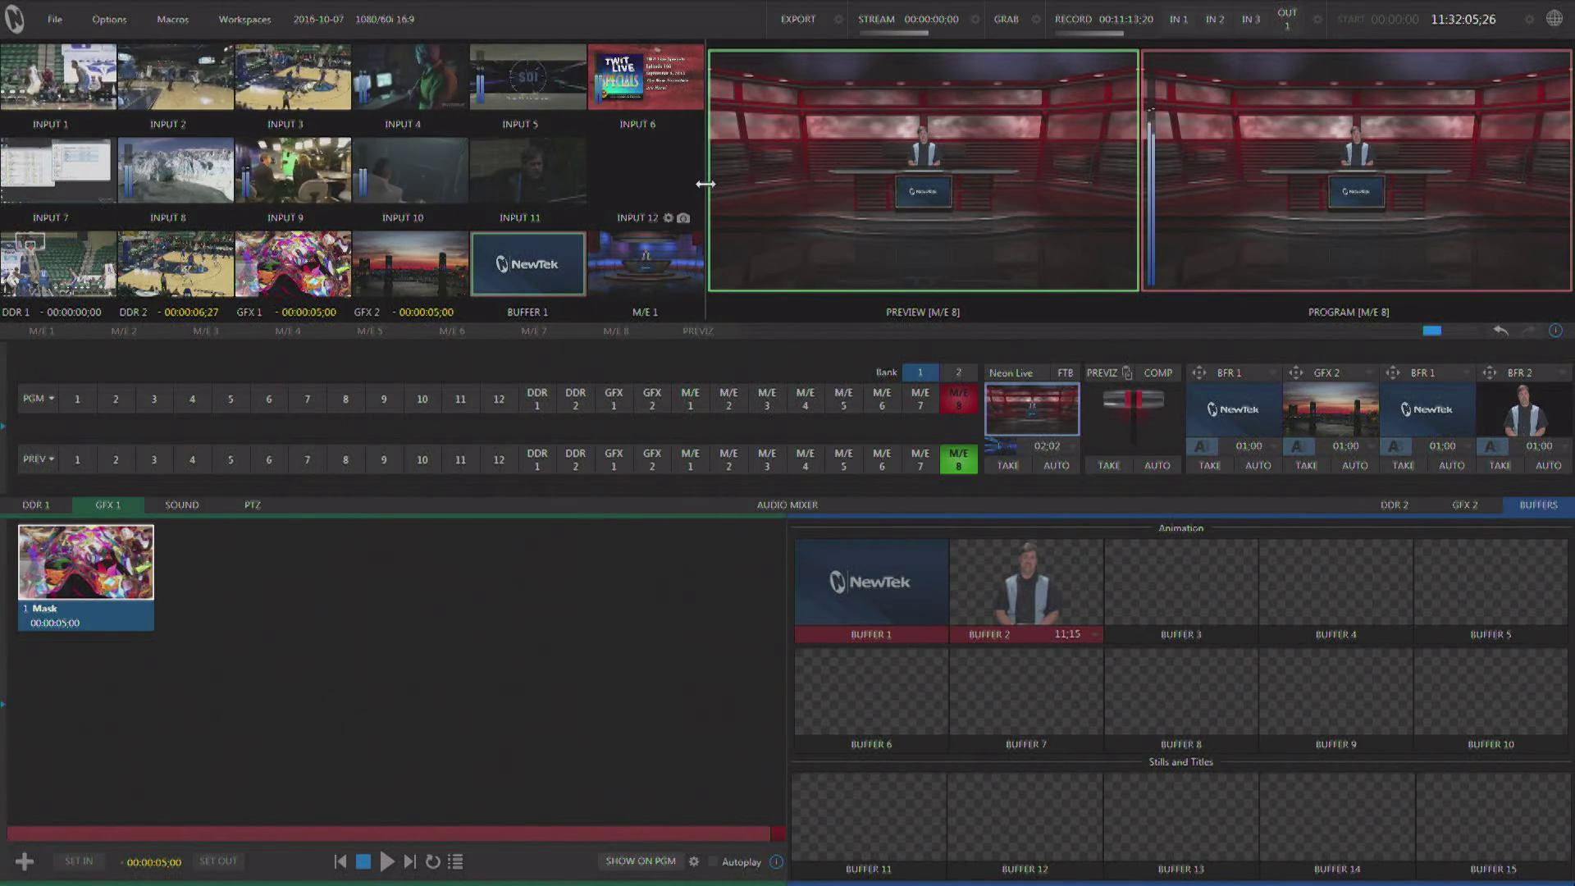
Step: Drag the dividers to widen the input grid and make the multiview monitors taller
{"action": "left_click_drag", "start_coordinate": [703, 187], "coordinate": [601, 163]}
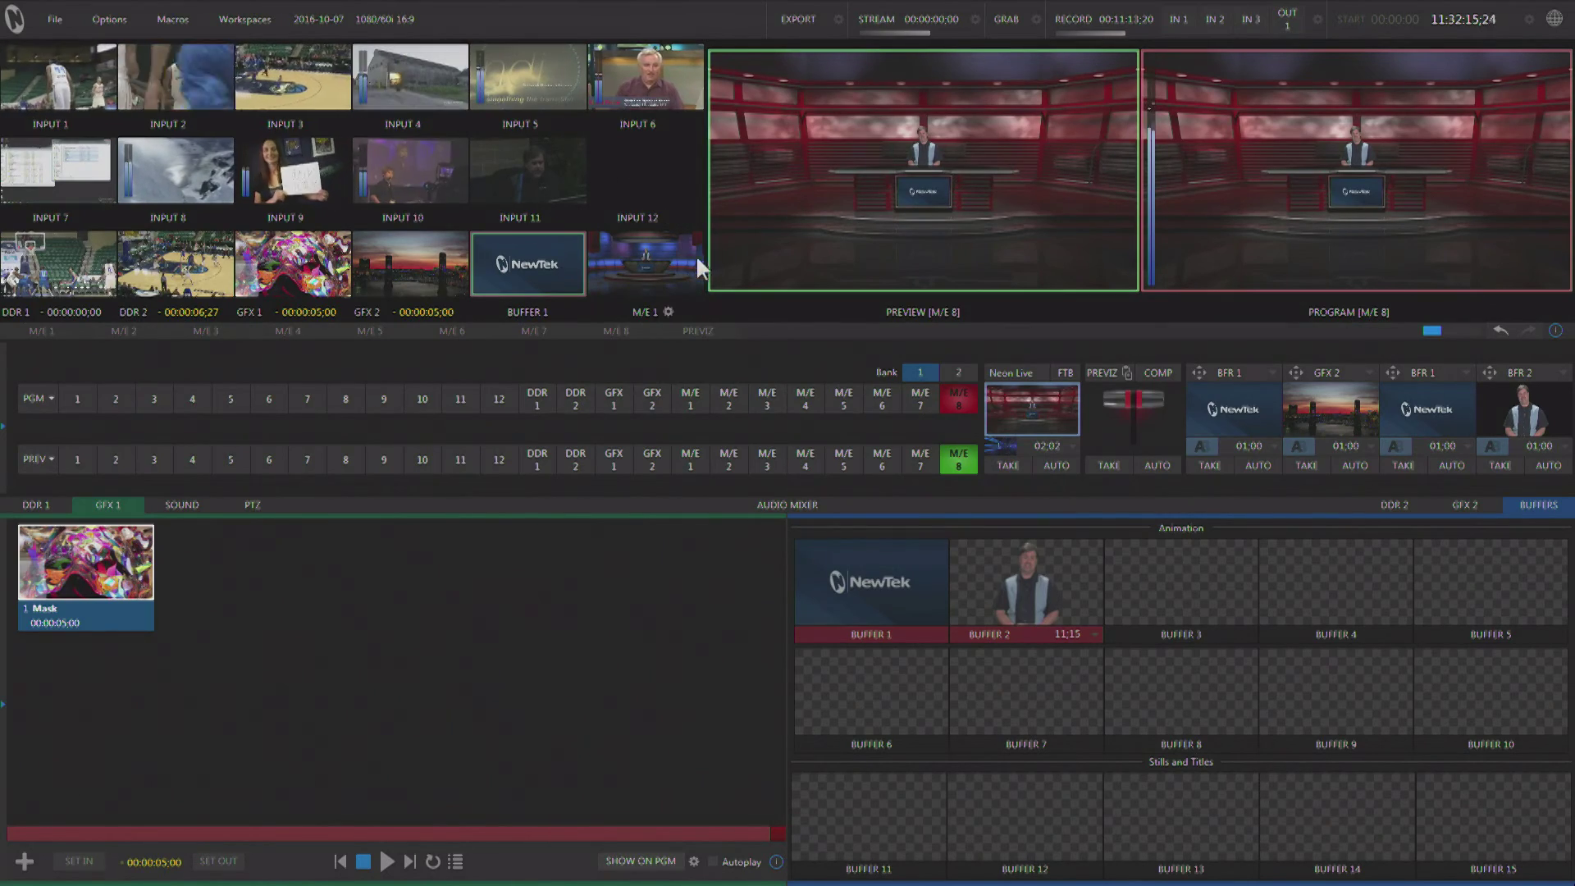
{"action": "mouse_move", "coordinate": [726, 321]}
{"action": "left_mouse_down"}
{"action": "mouse_move", "coordinate": [749, 661]}
{"action": "mouse_move", "coordinate": [804, 446]}
{"action": "mouse_move", "coordinate": [749, 119]}
{"action": "mouse_move", "coordinate": [735, 345]}
{"action": "left_mouse_up"}
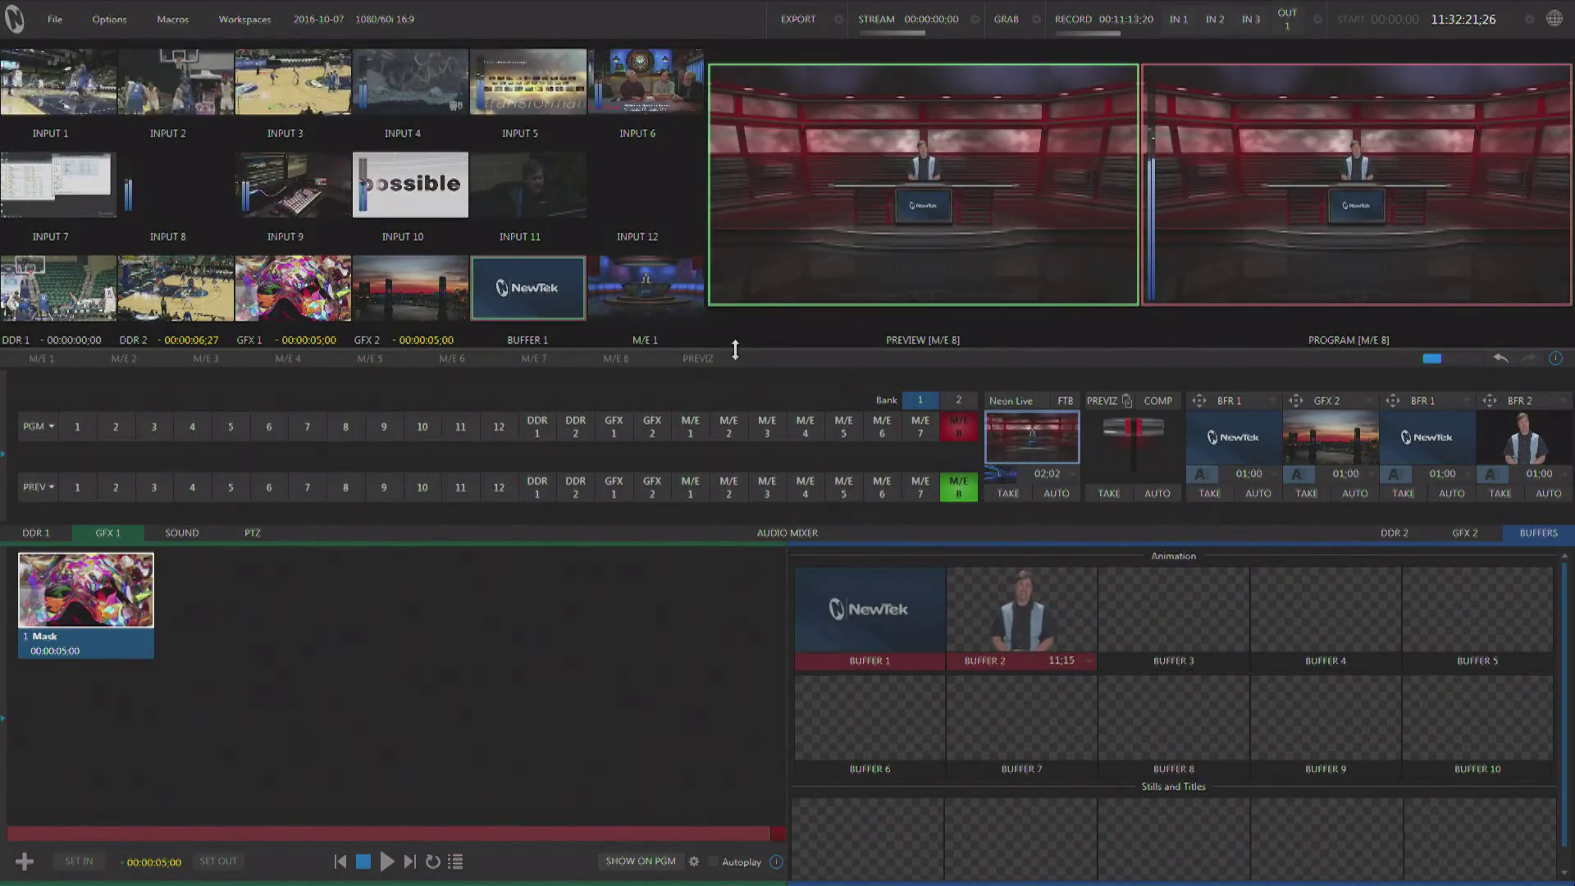